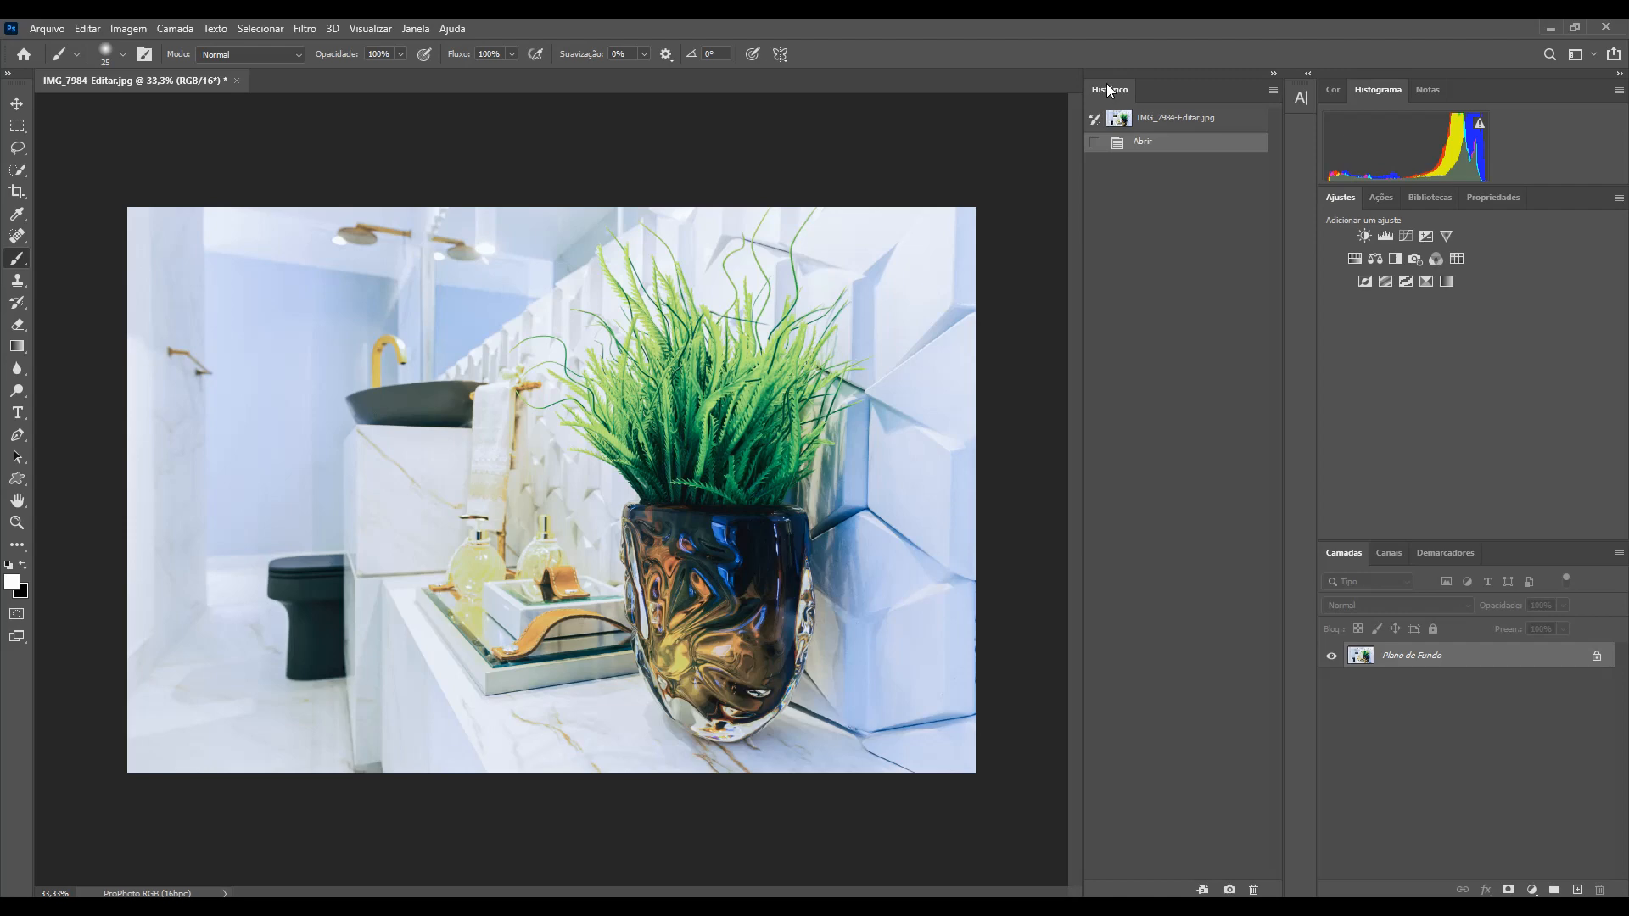
Step: Check the number of history states in the Performance preferences, and close them without saving changes
left_click(90, 29)
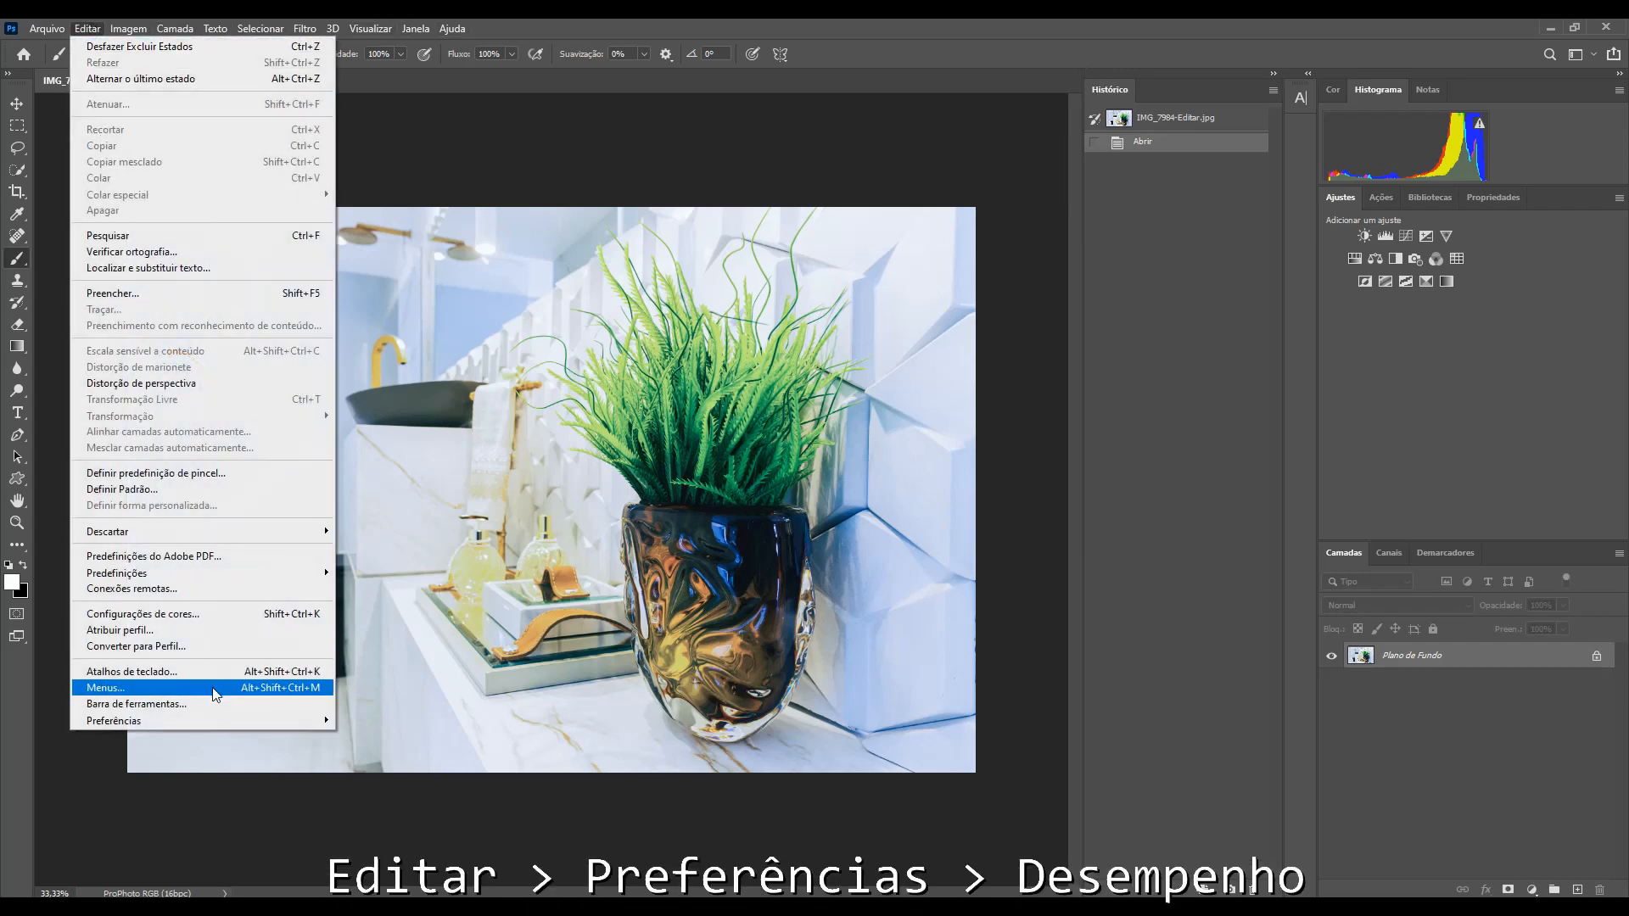
mouse_move(236, 716)
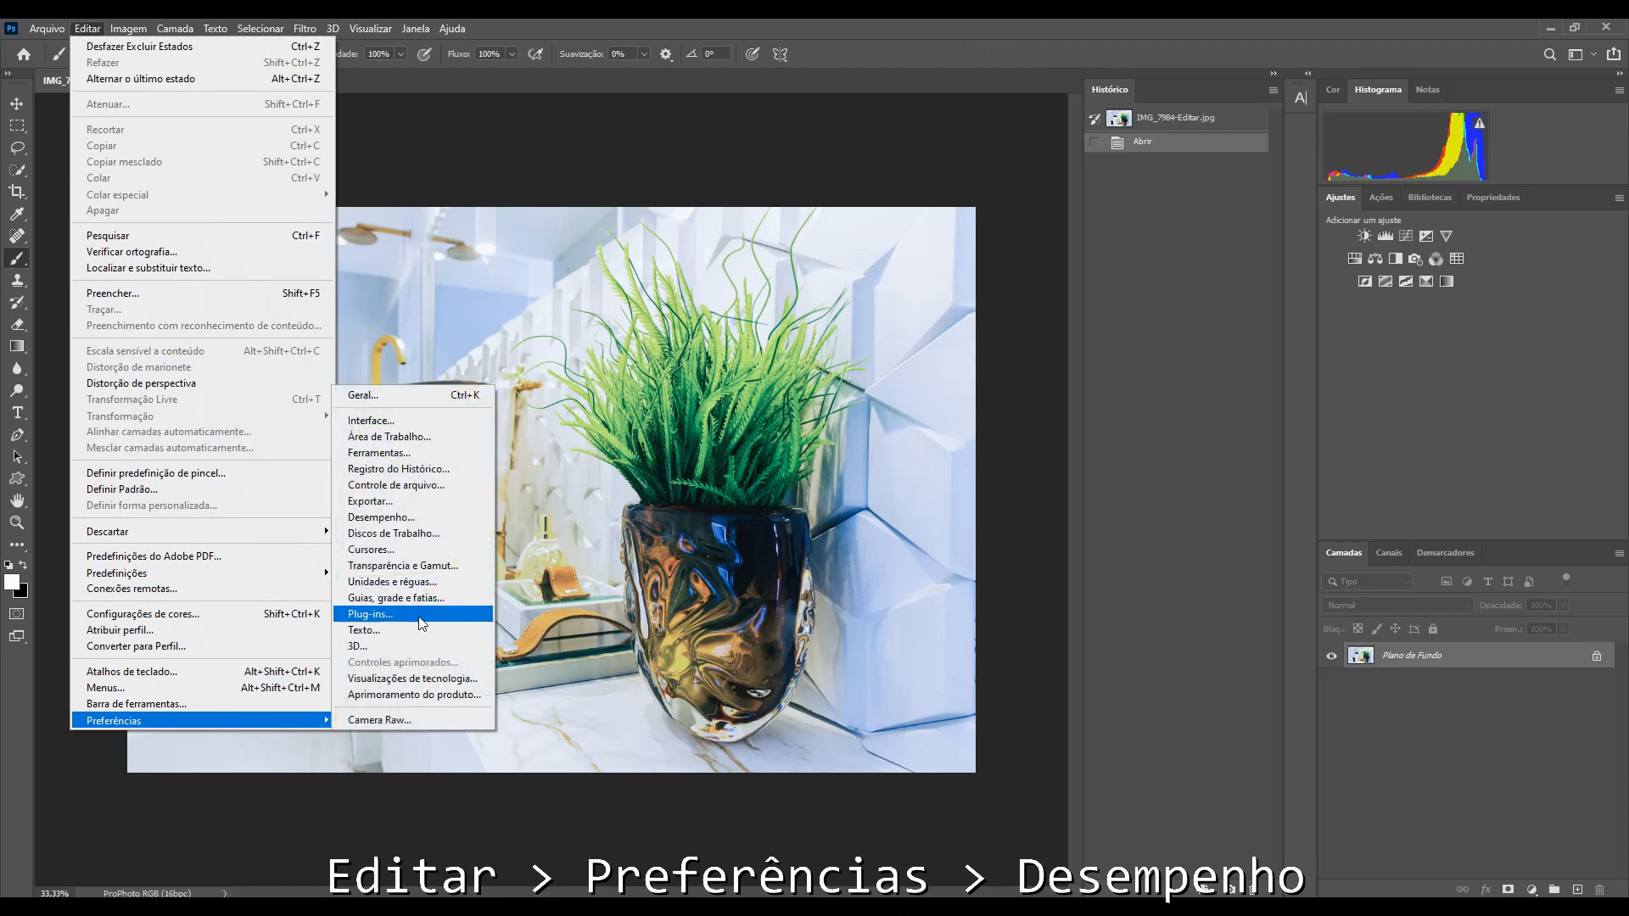
left_click(442, 516)
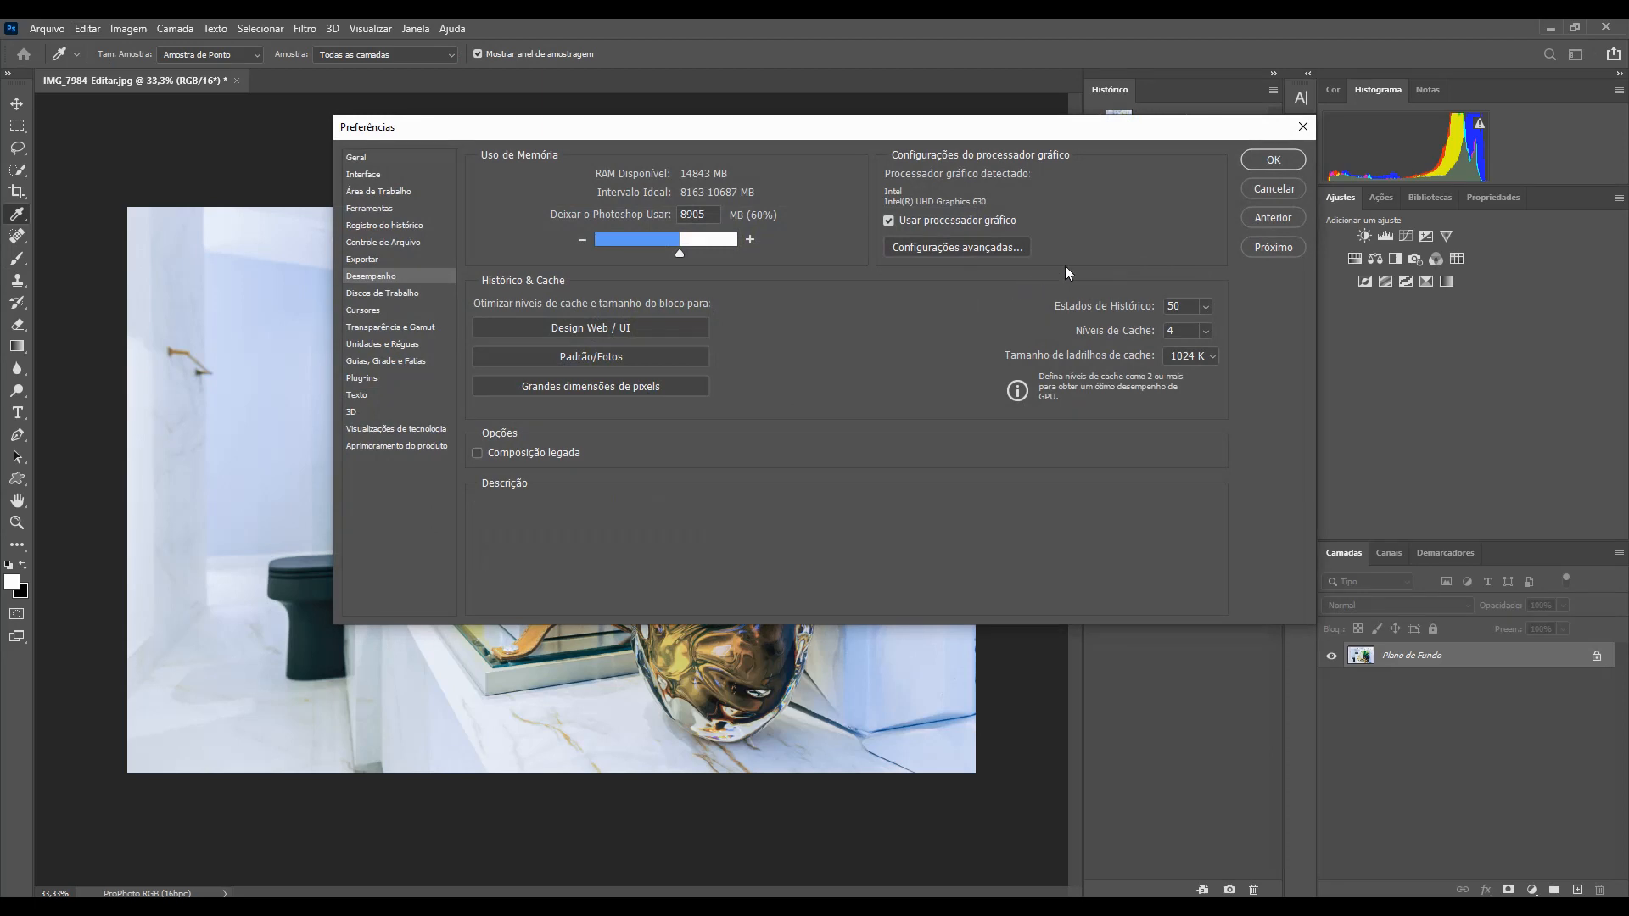
left_click(1293, 192)
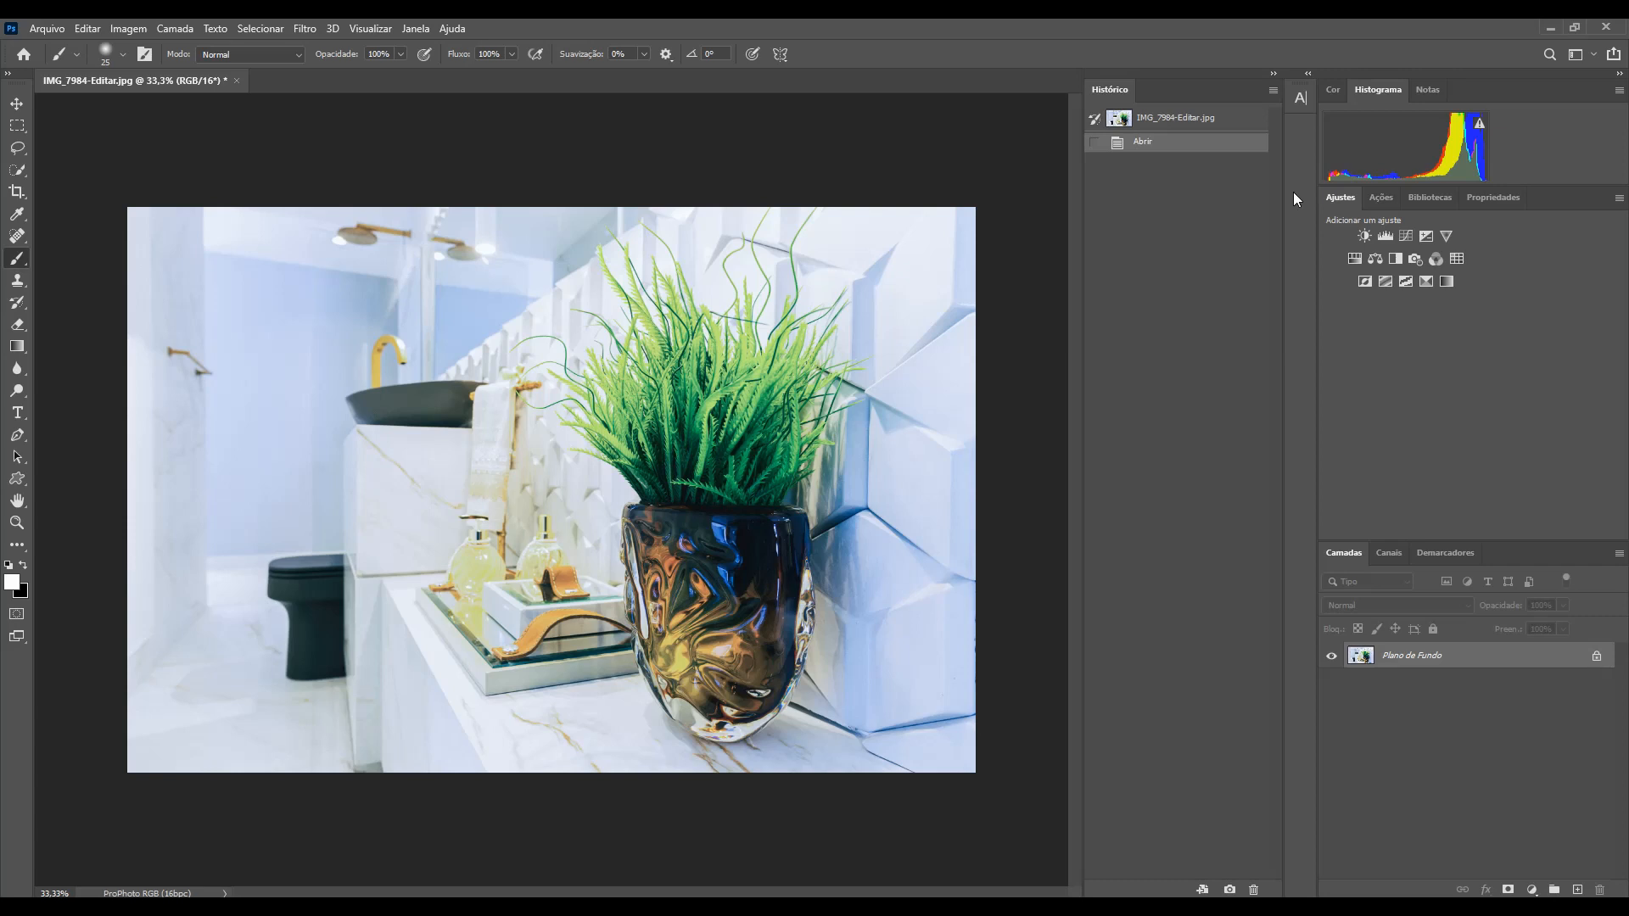
Step: Duplicate the background layer and desaturate the copy to black and white
key("ctrl+j")
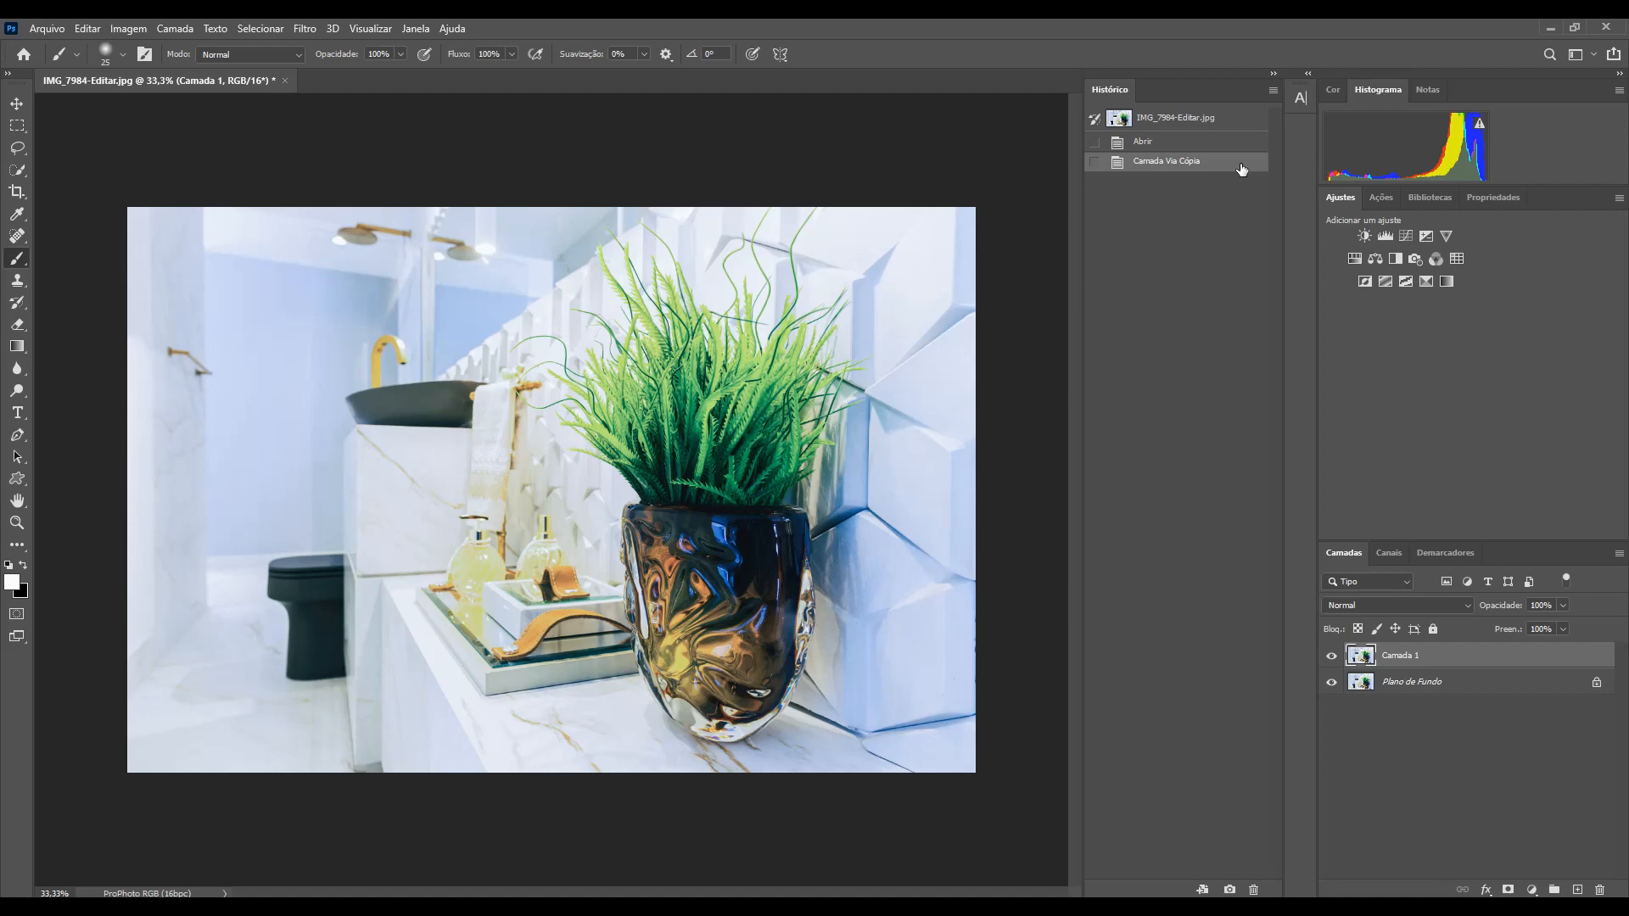
key("ctrl+shift+u")
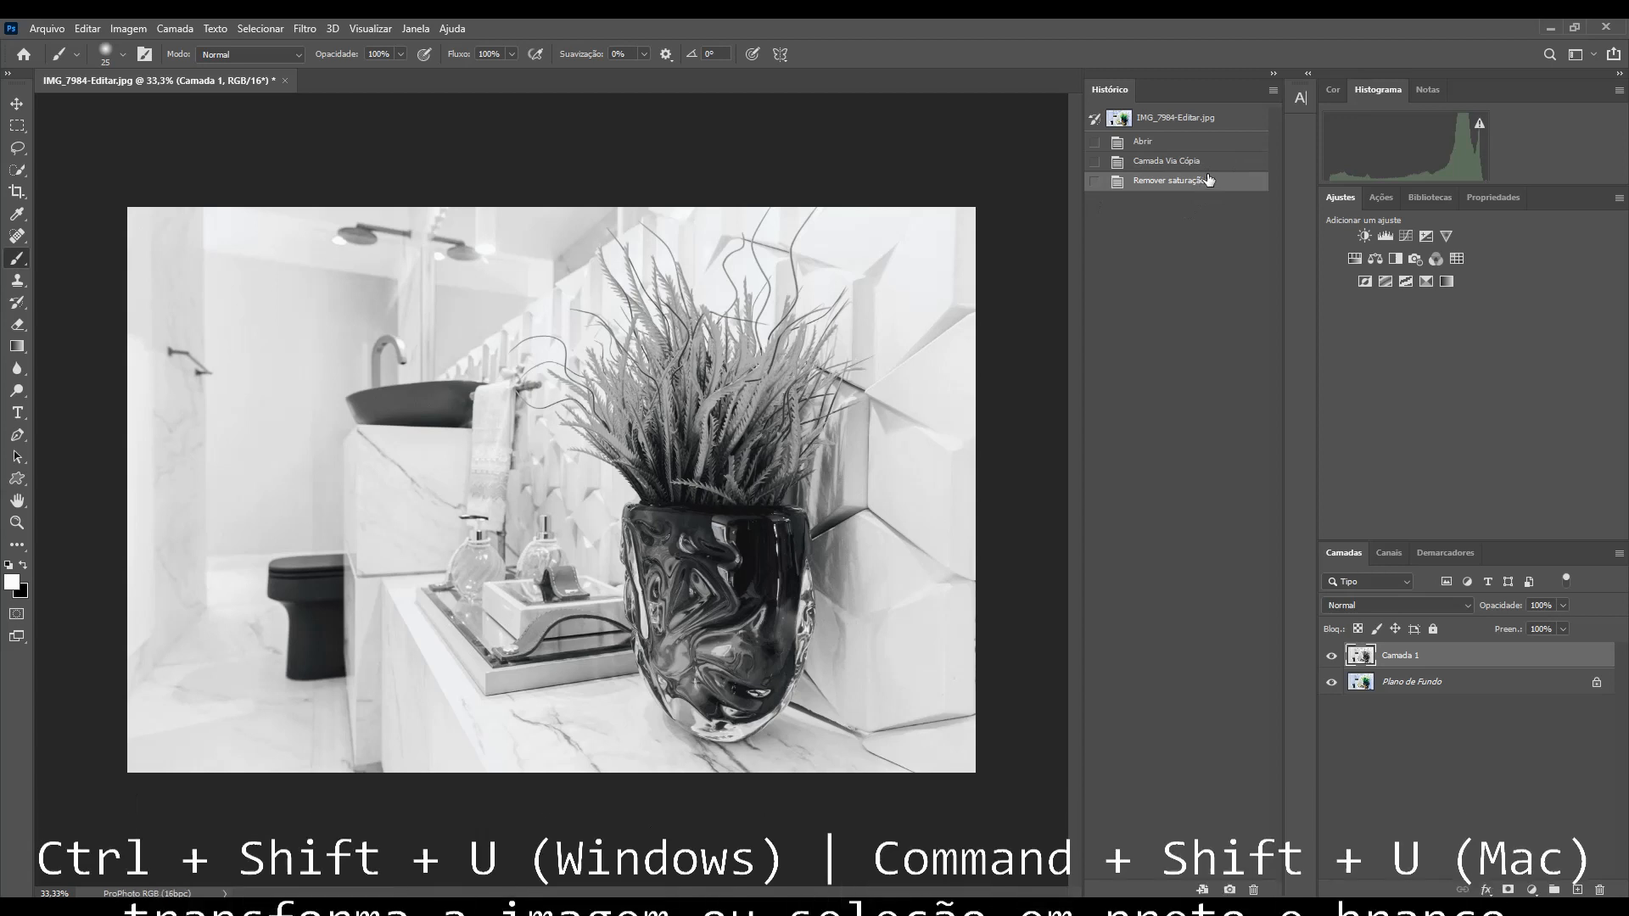
Step: Add a Brightness/Contrast adjustment layer with contrast 50, and revert the document to the desaturation state in the history
left_click(1364, 236)
left_click_drag(1465, 334, 1535, 339)
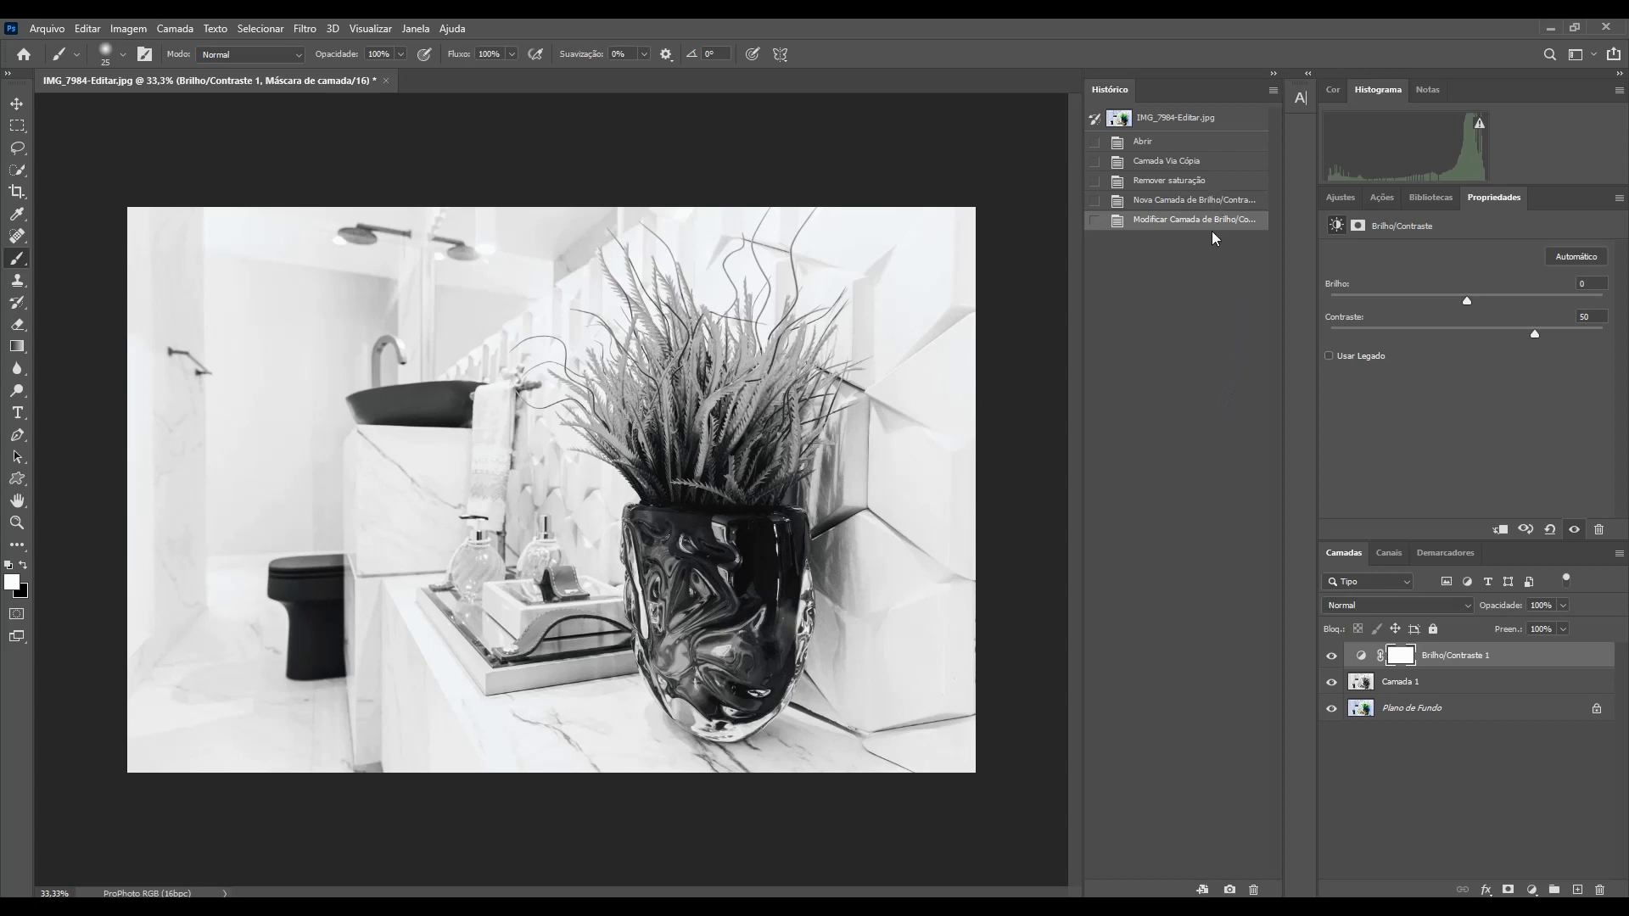
left_click(1178, 183)
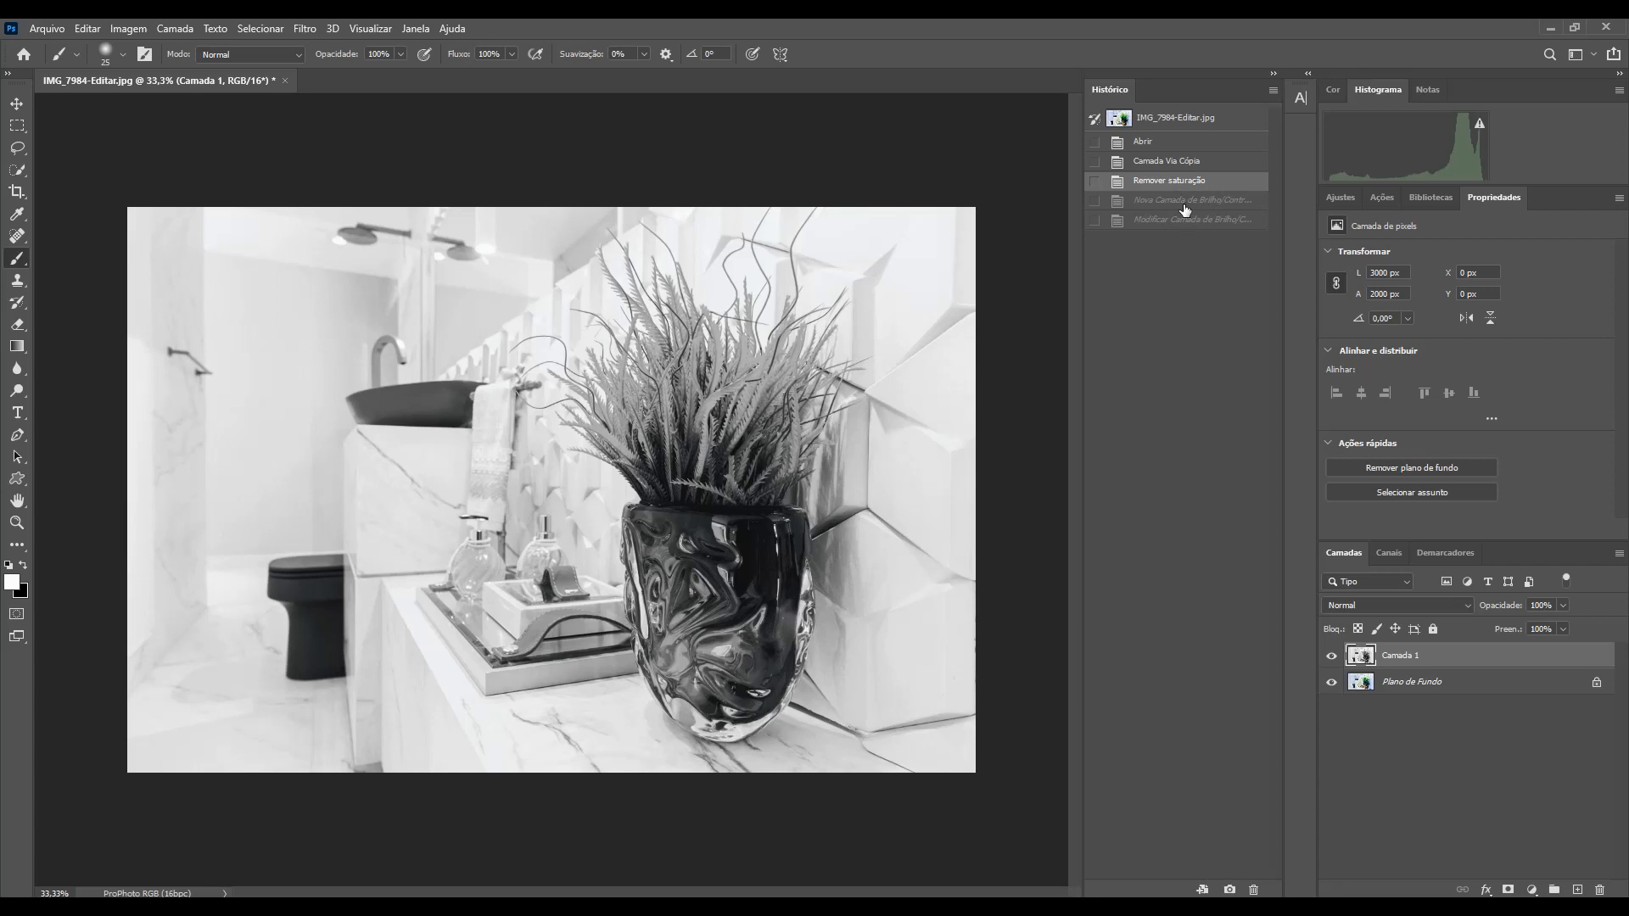
left_click(1185, 201)
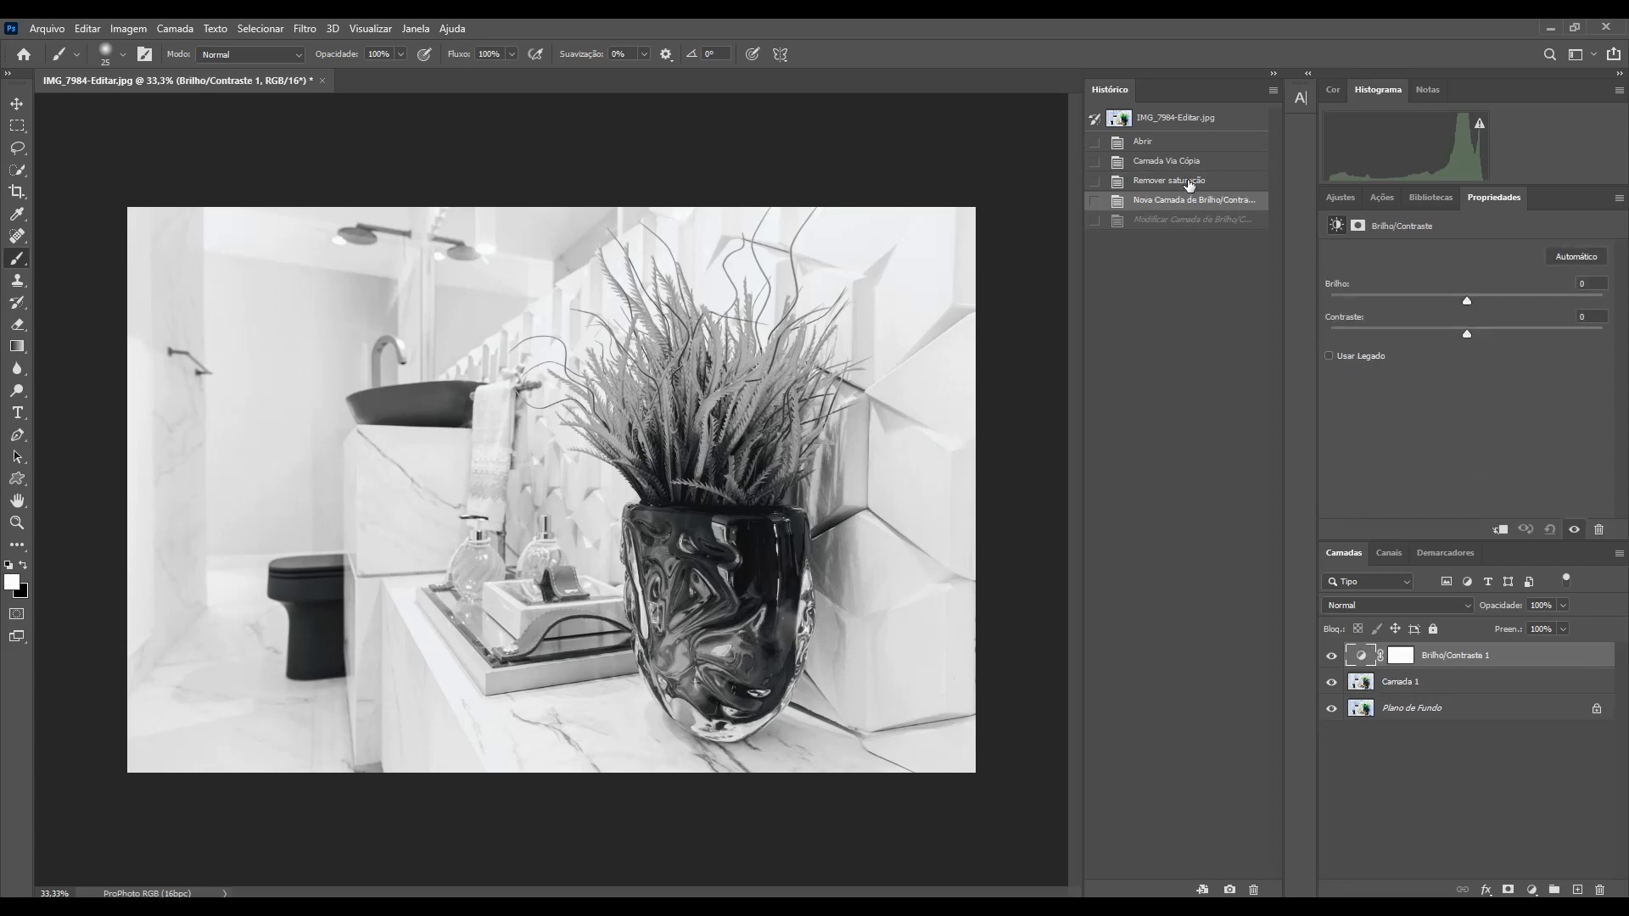
left_click(1187, 185)
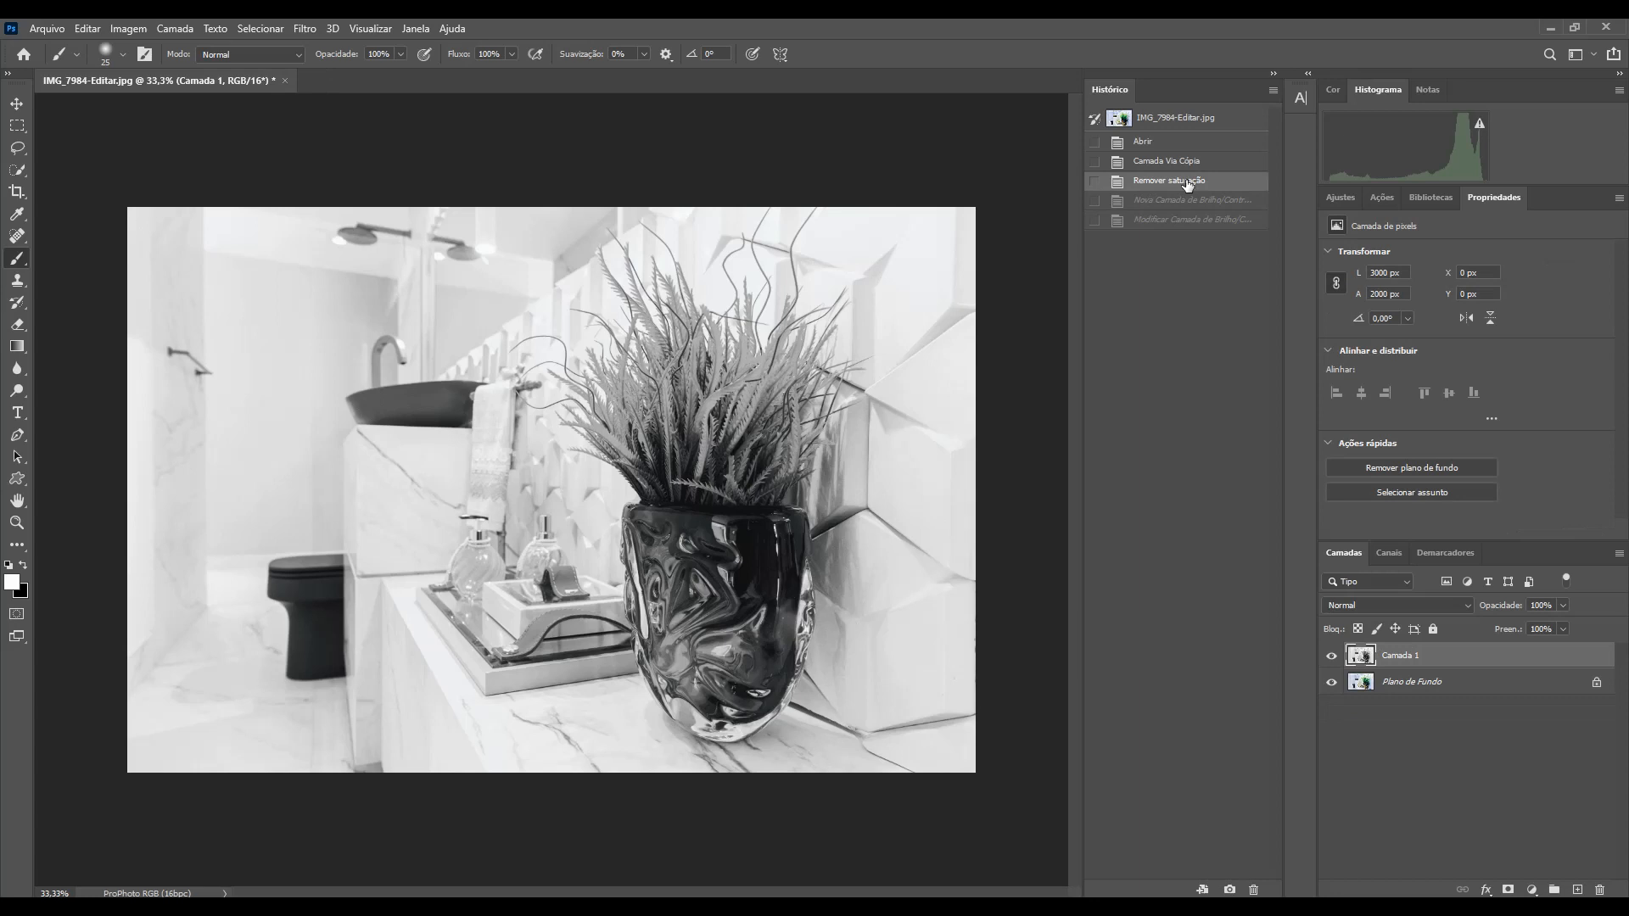
Step: Add a Curves adjustment layer above the desaturated layer
left_click(1337, 200)
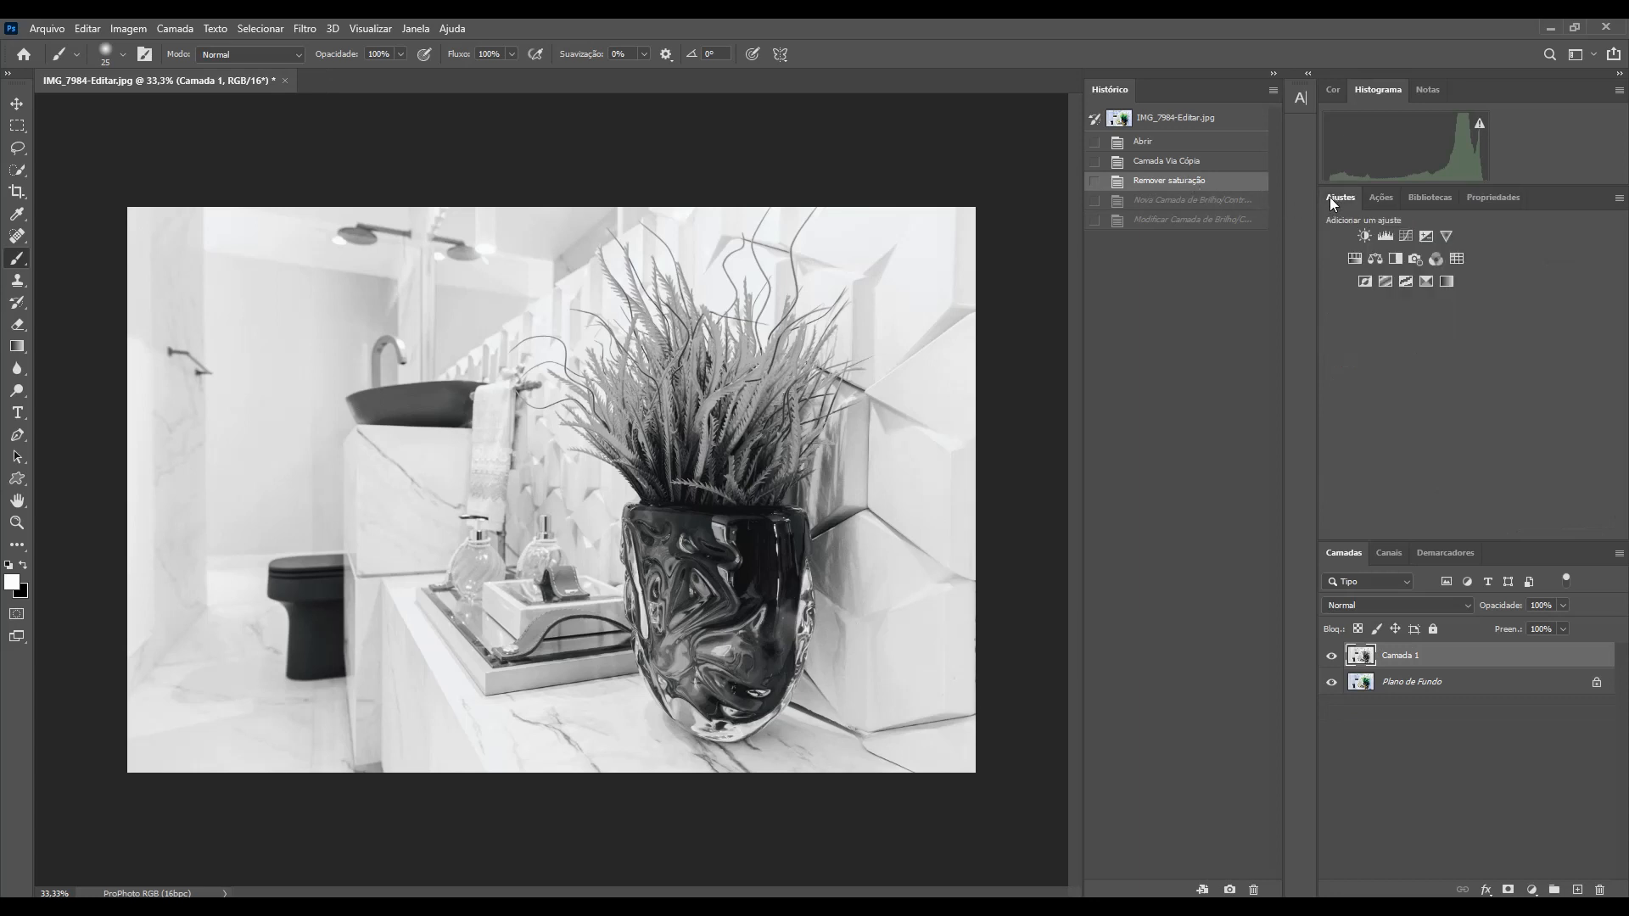
left_click(1406, 237)
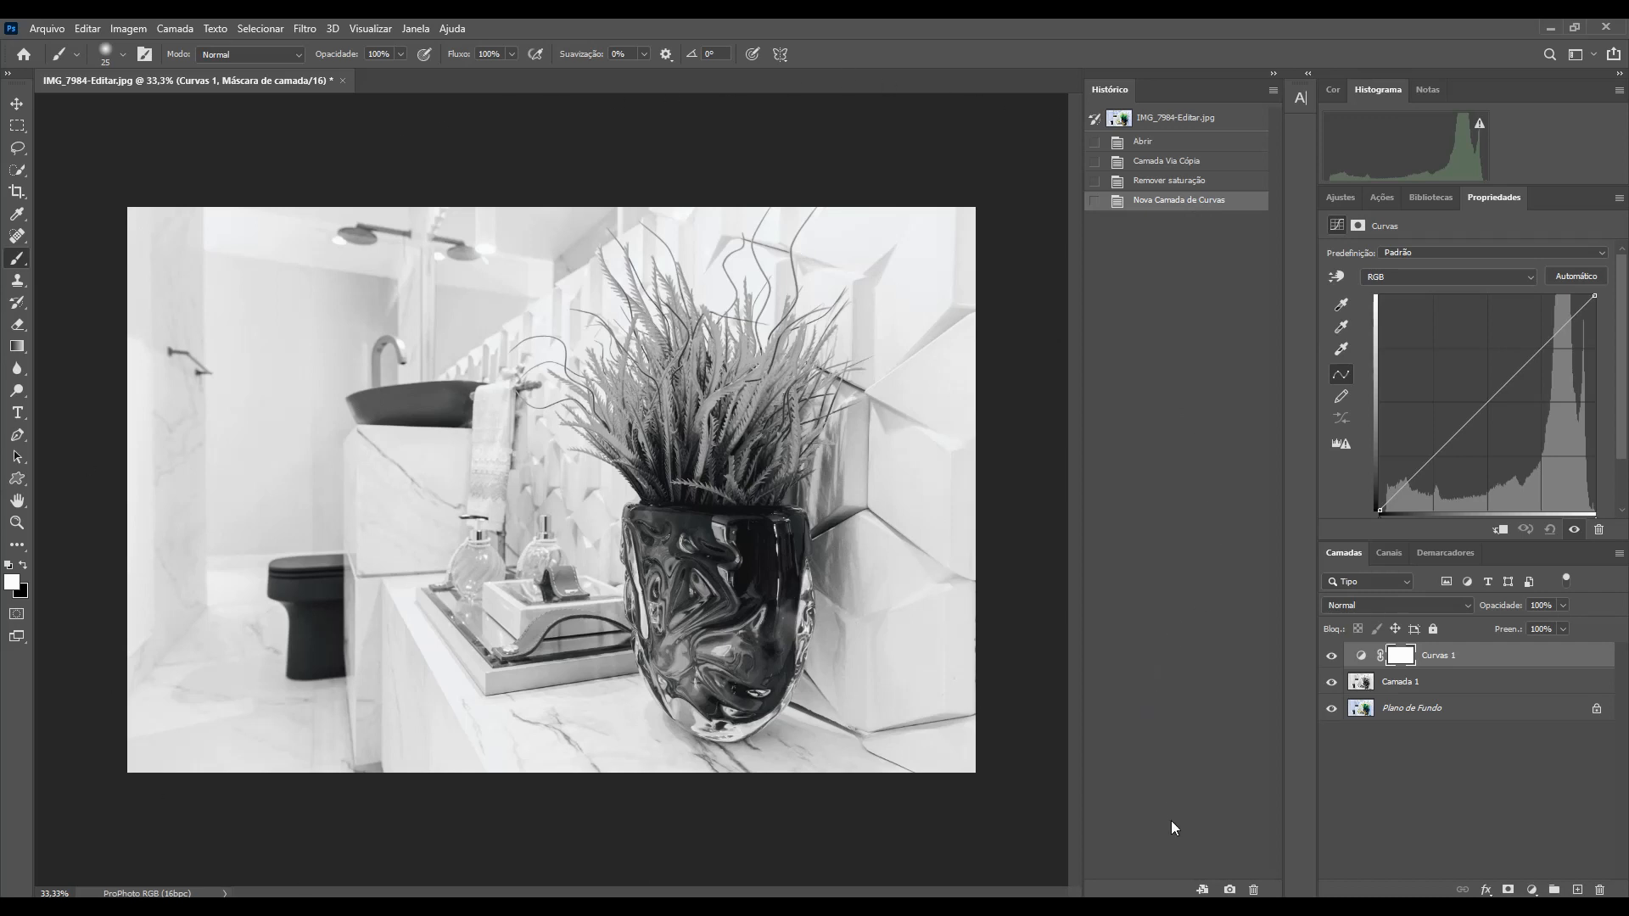
Step: Create a new document from the current history state, compare it with the original document, and close the duplicate without saving
left_click(1201, 890)
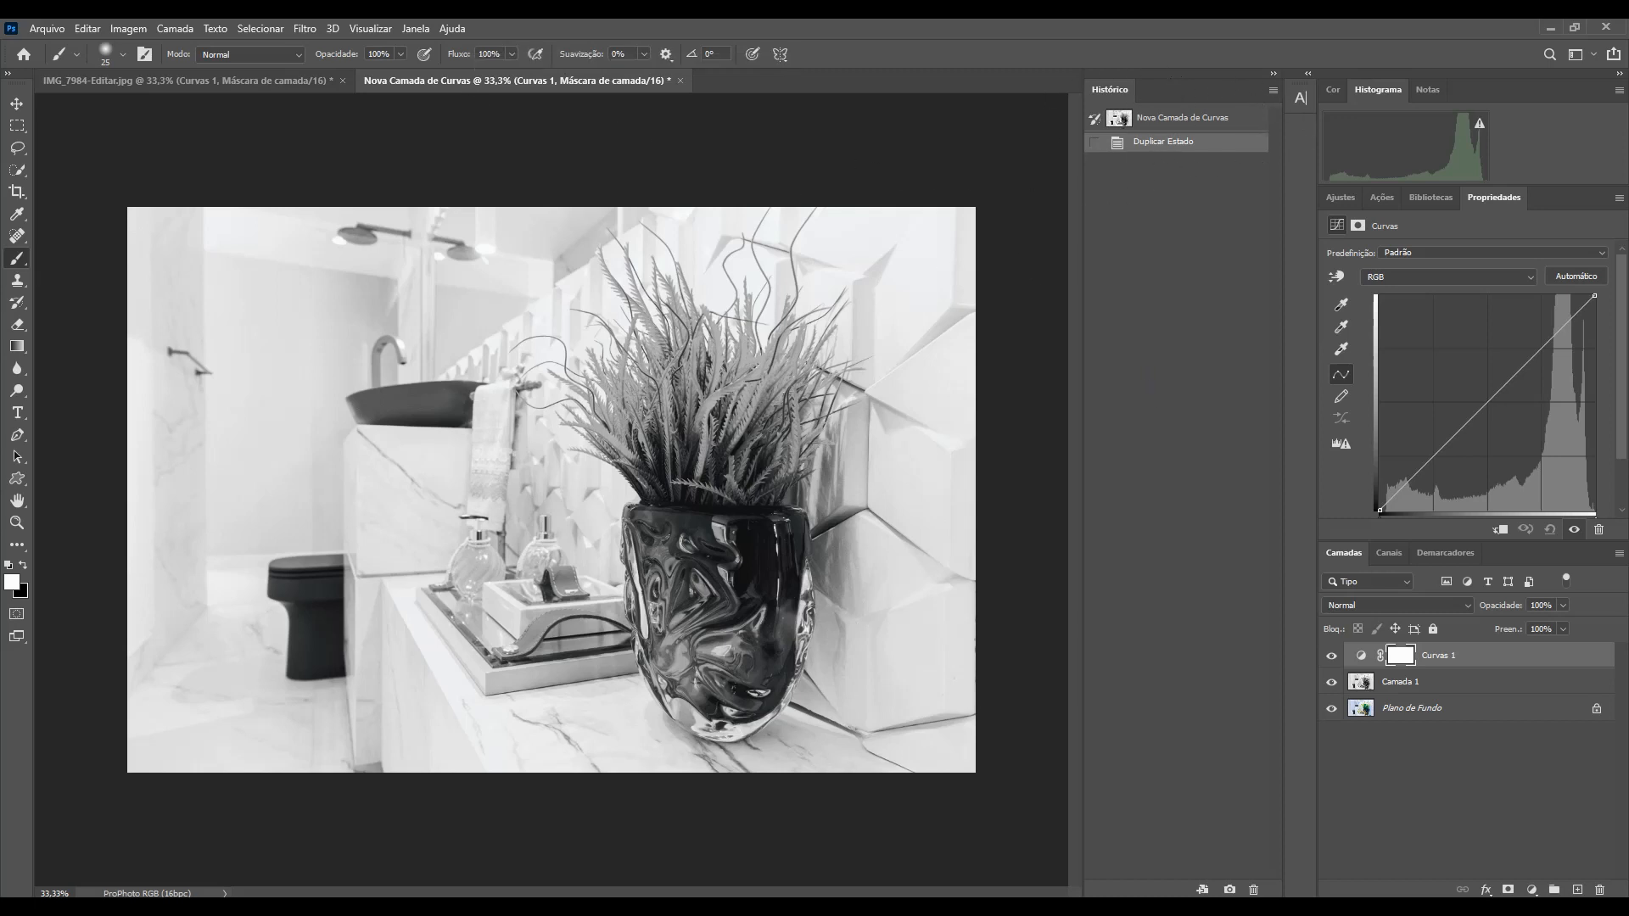
left_click(227, 79)
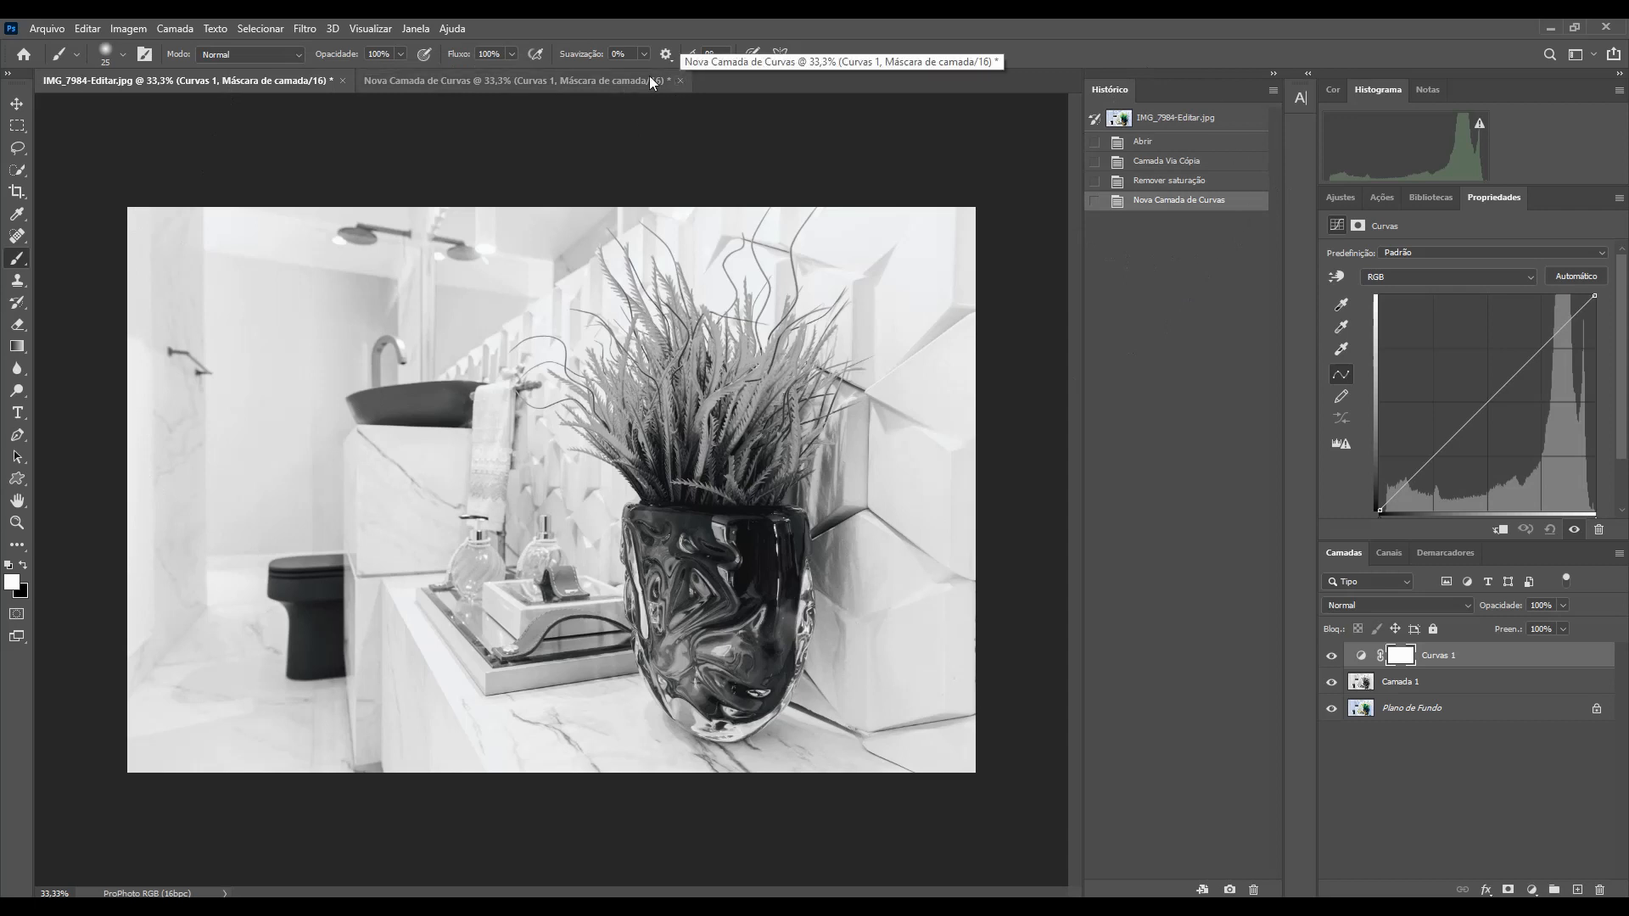
left_click(582, 82)
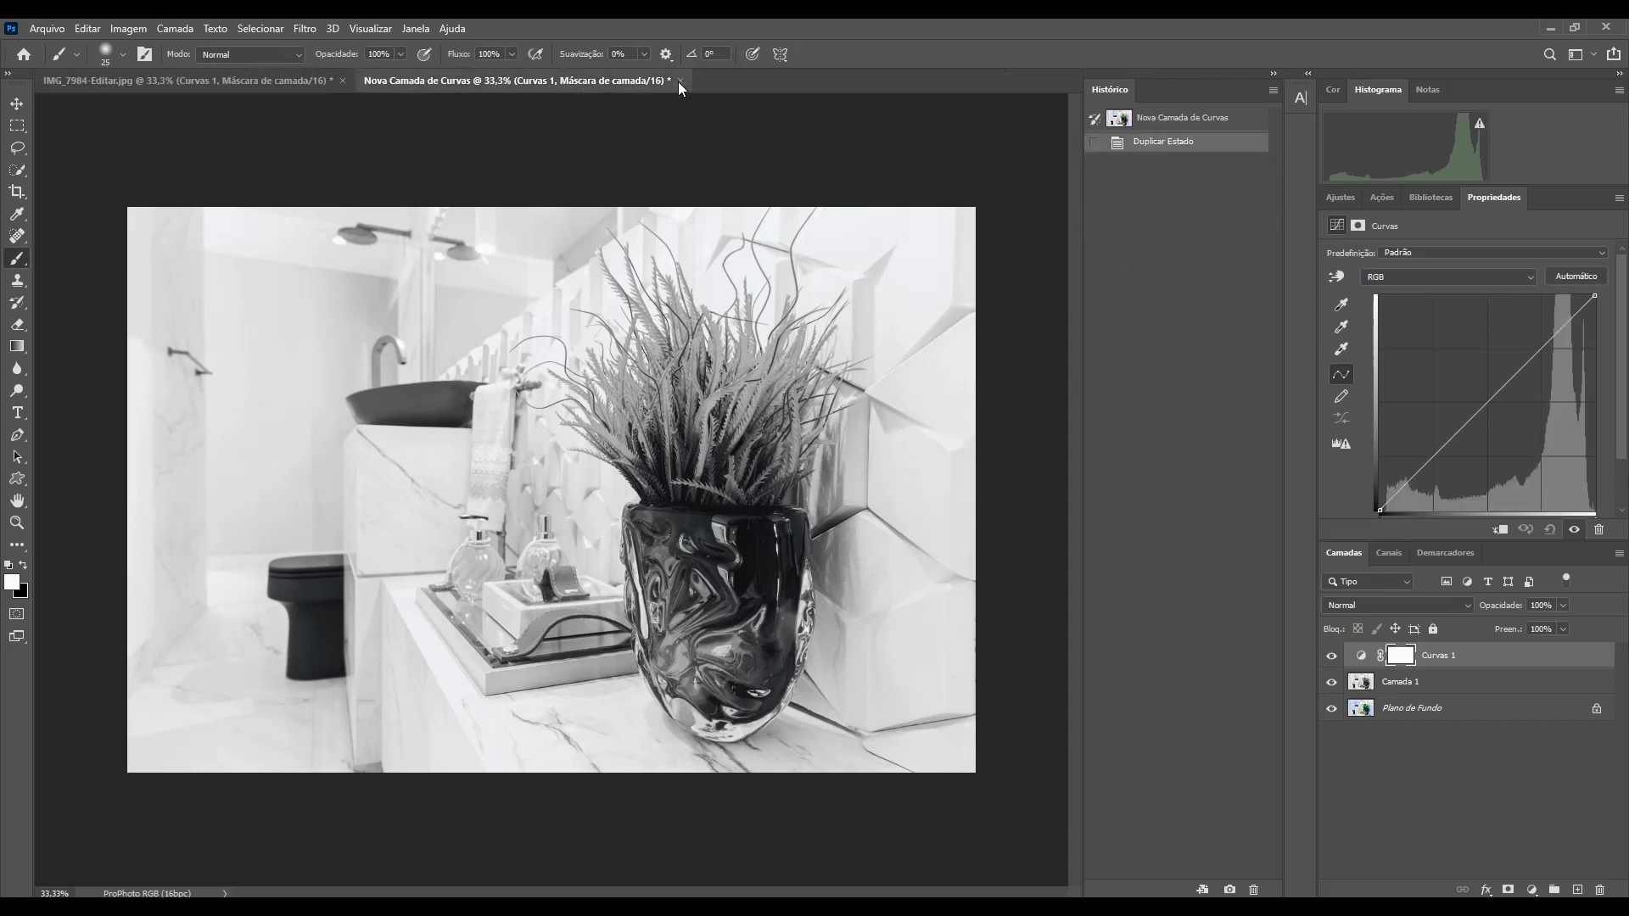
left_click(680, 81)
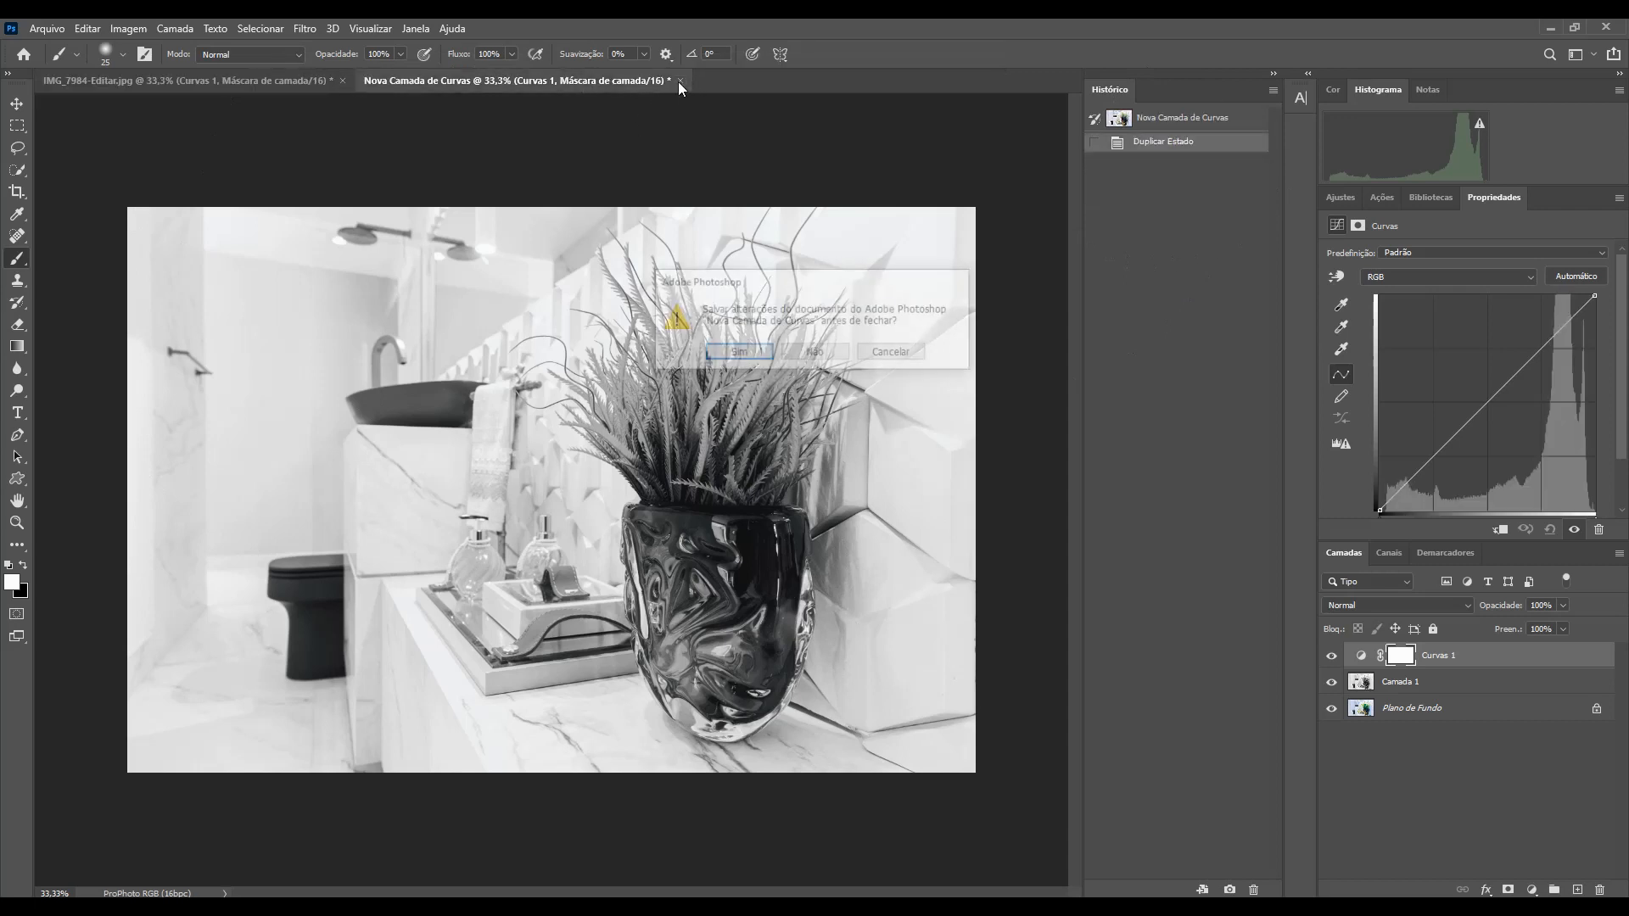
left_click(812, 355)
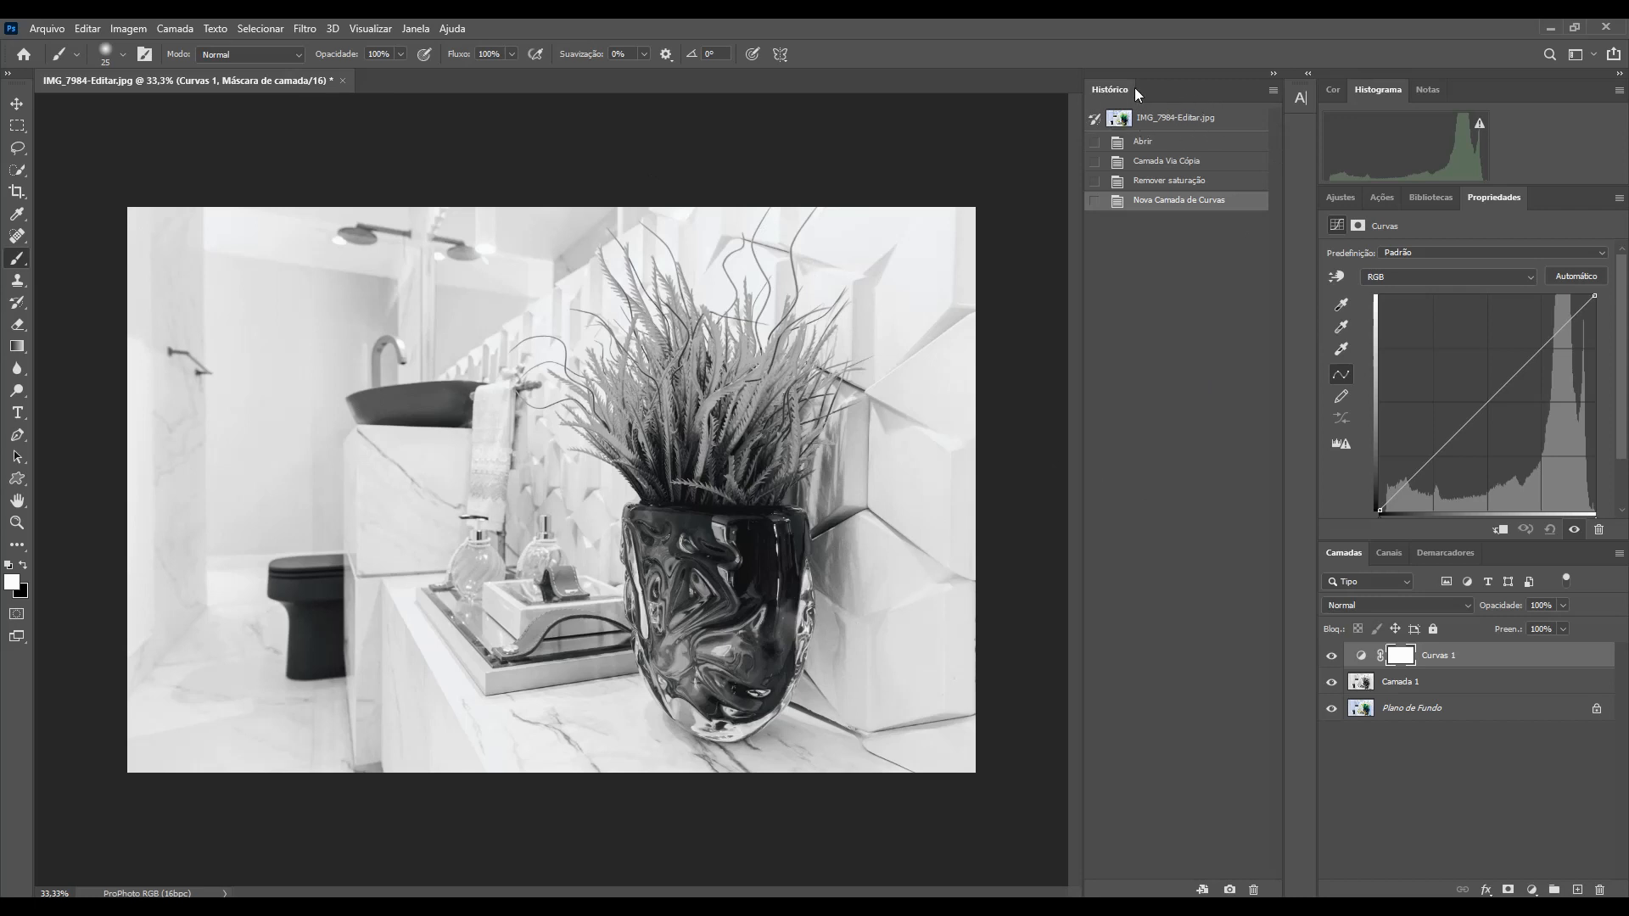
Step: Revert the image to its opening snapshot, and undo that return to restore the Curves layer state
left_click(1166, 127)
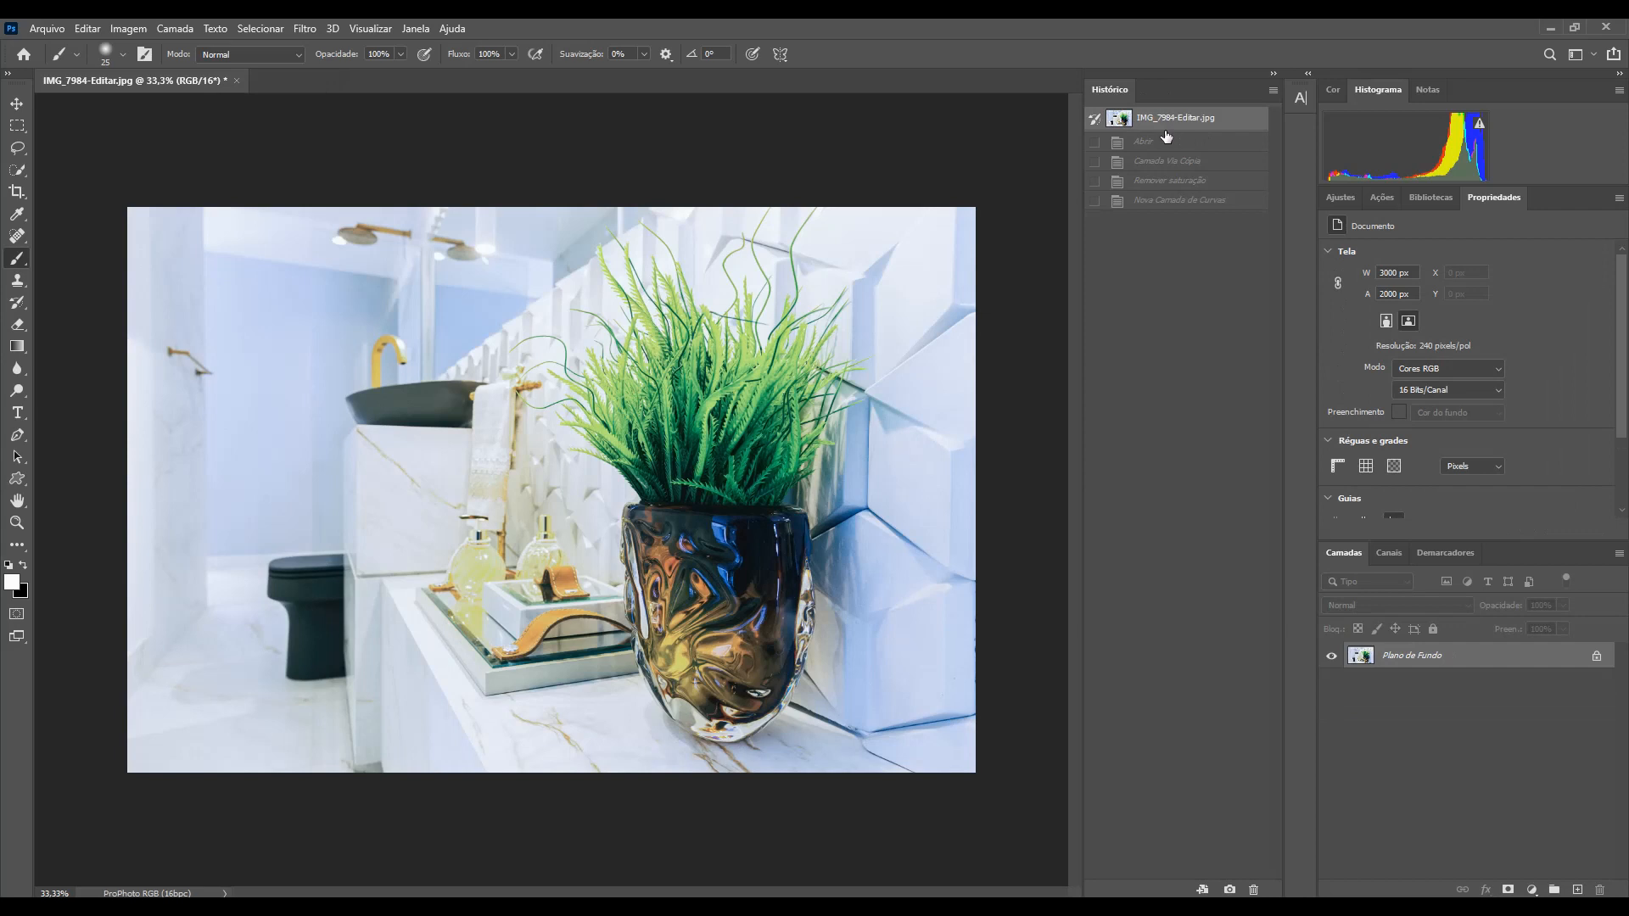
key("ctrl+z")
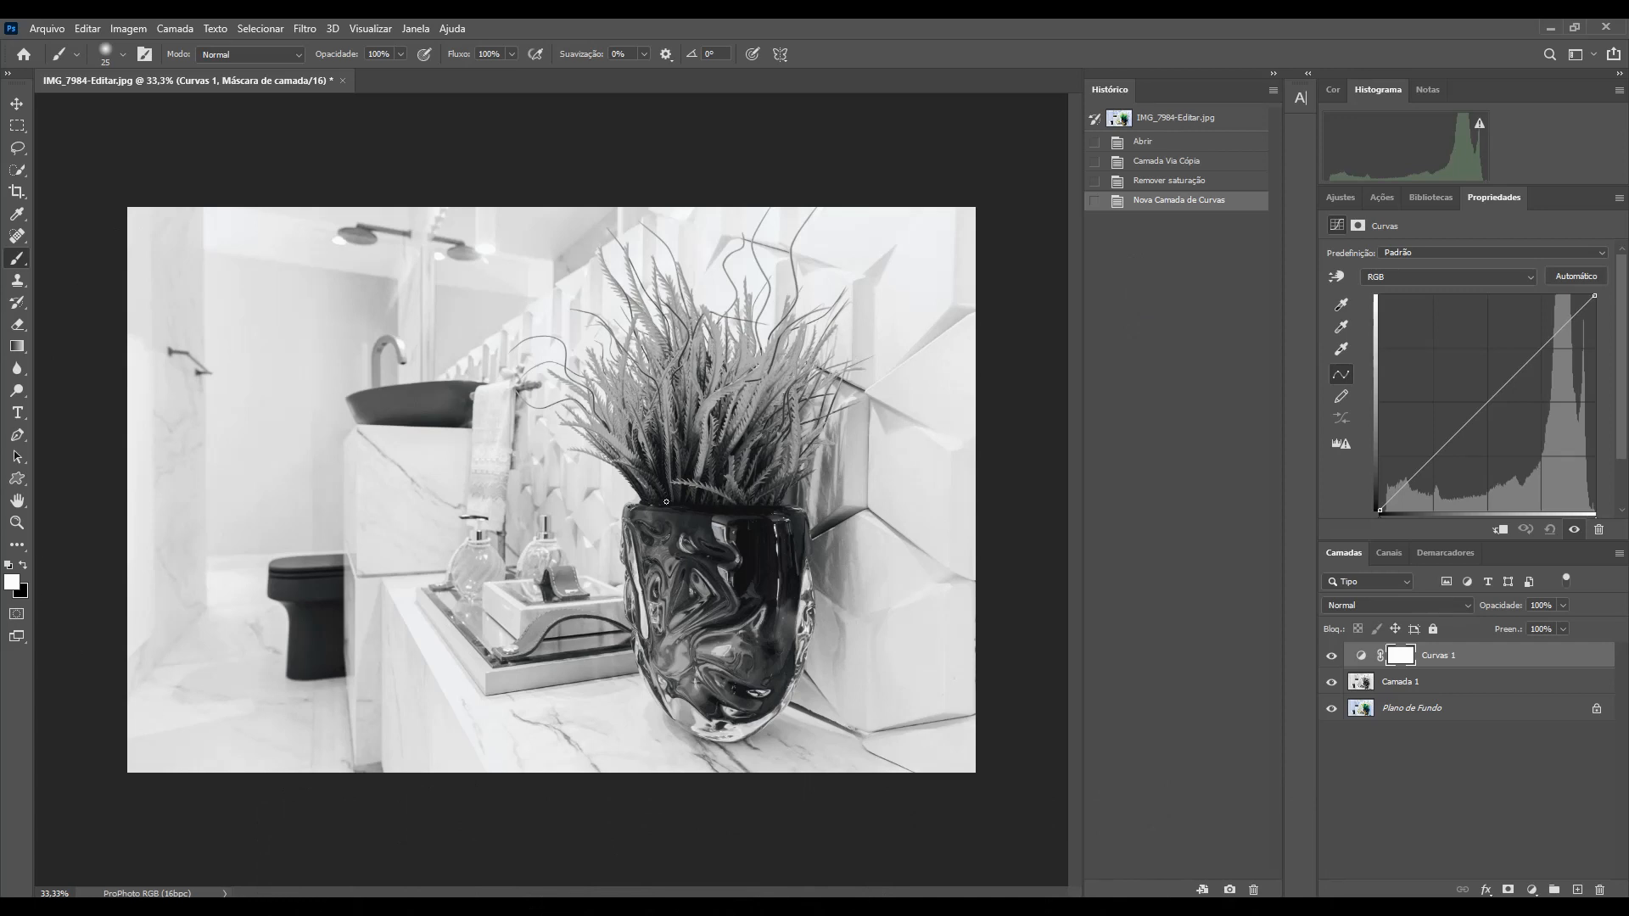
Step: Create a history snapshot of the black-and-white version, and compare it with the opening snapshot, ending on the new one
left_click(1229, 889)
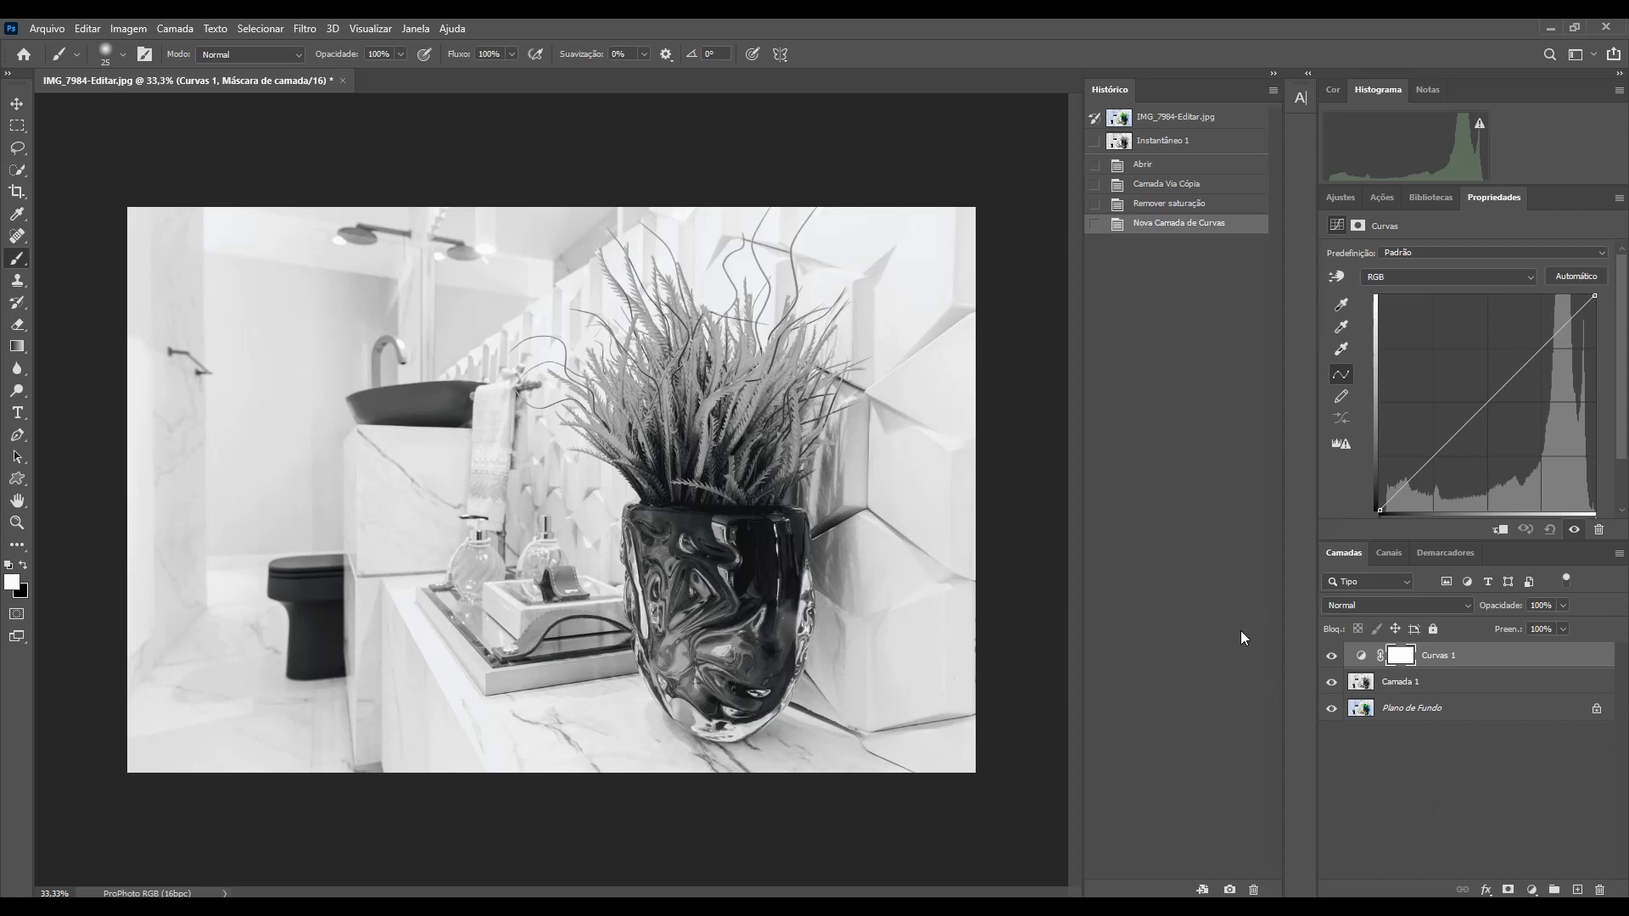
left_click(1163, 119)
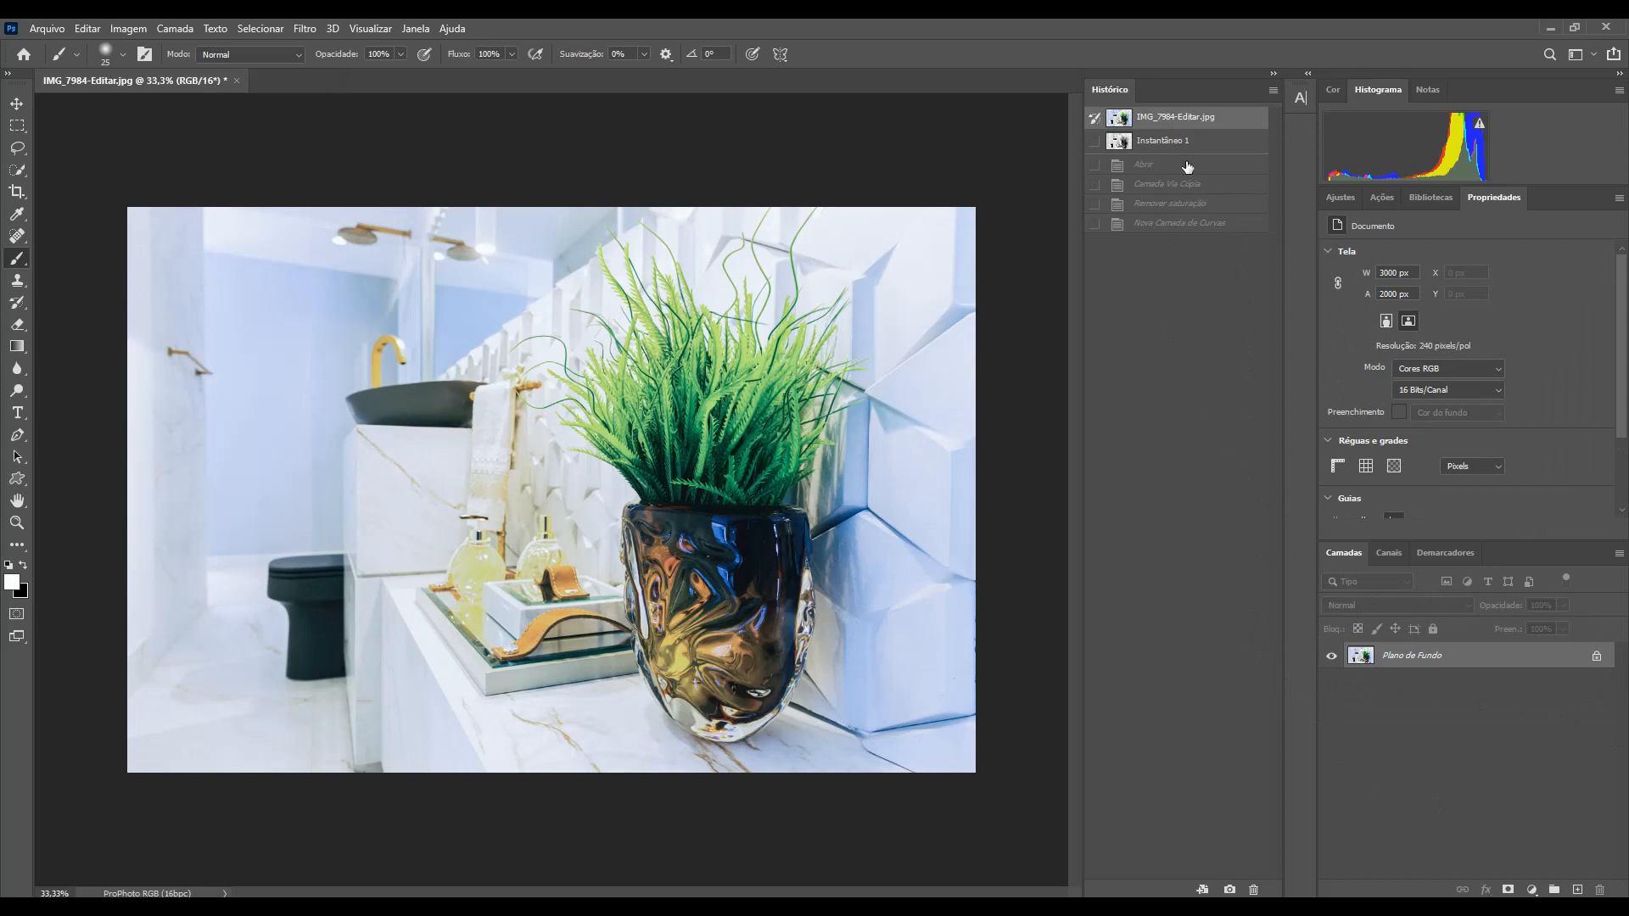
left_click(1159, 143)
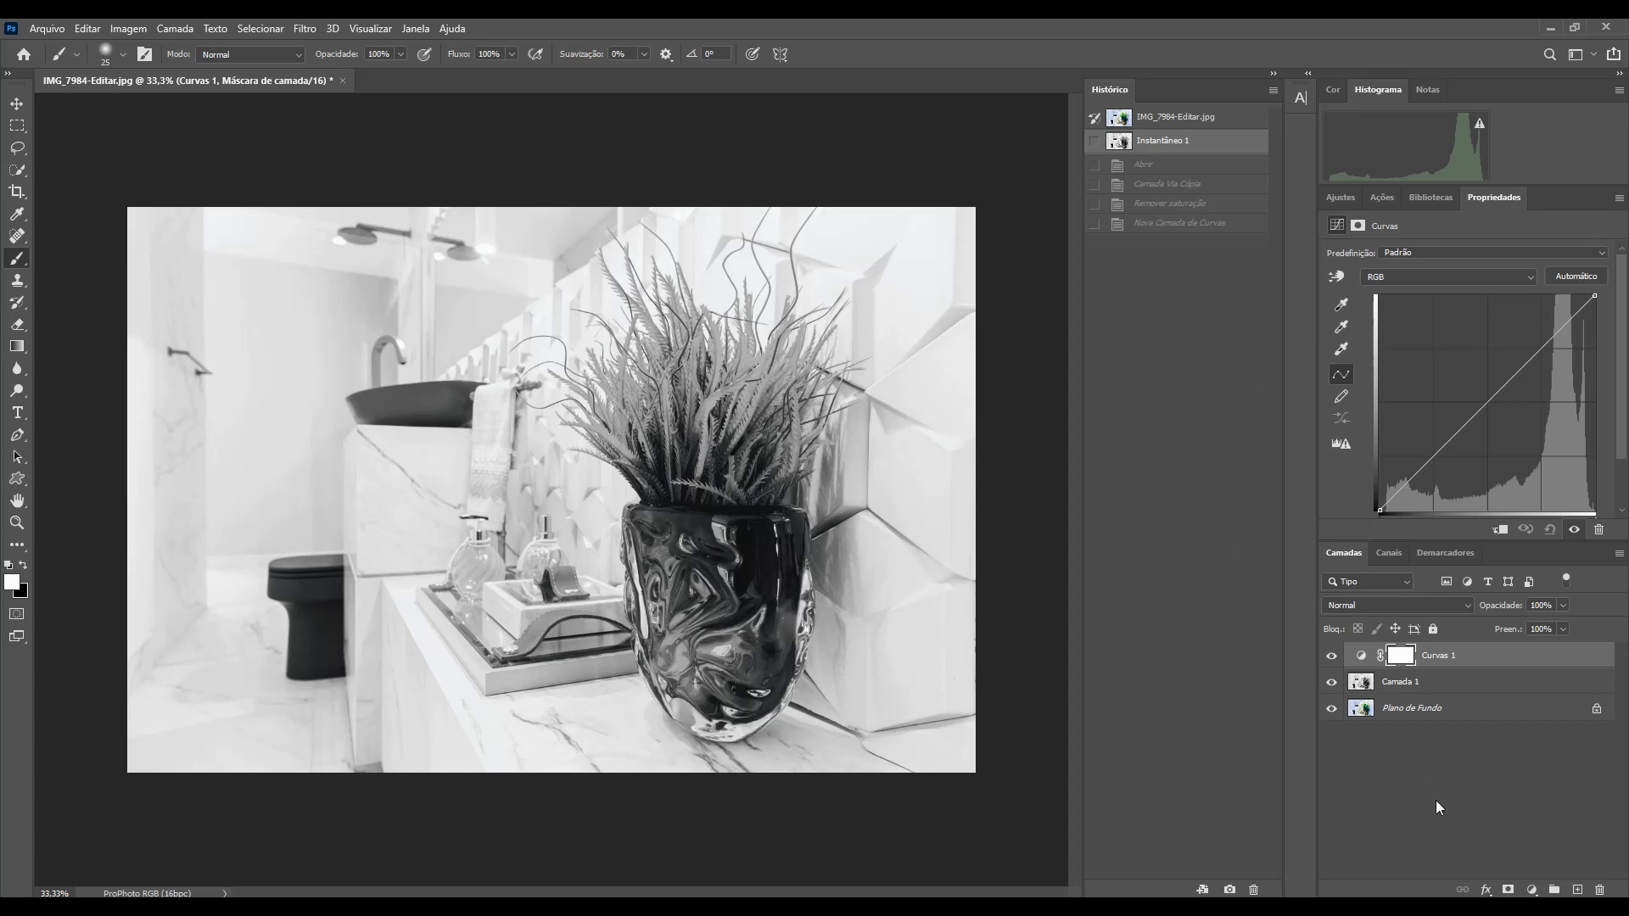
Step: On a new empty layer, restore the original colour of the grass and vase using the History Brush at size 500
left_click(1578, 890)
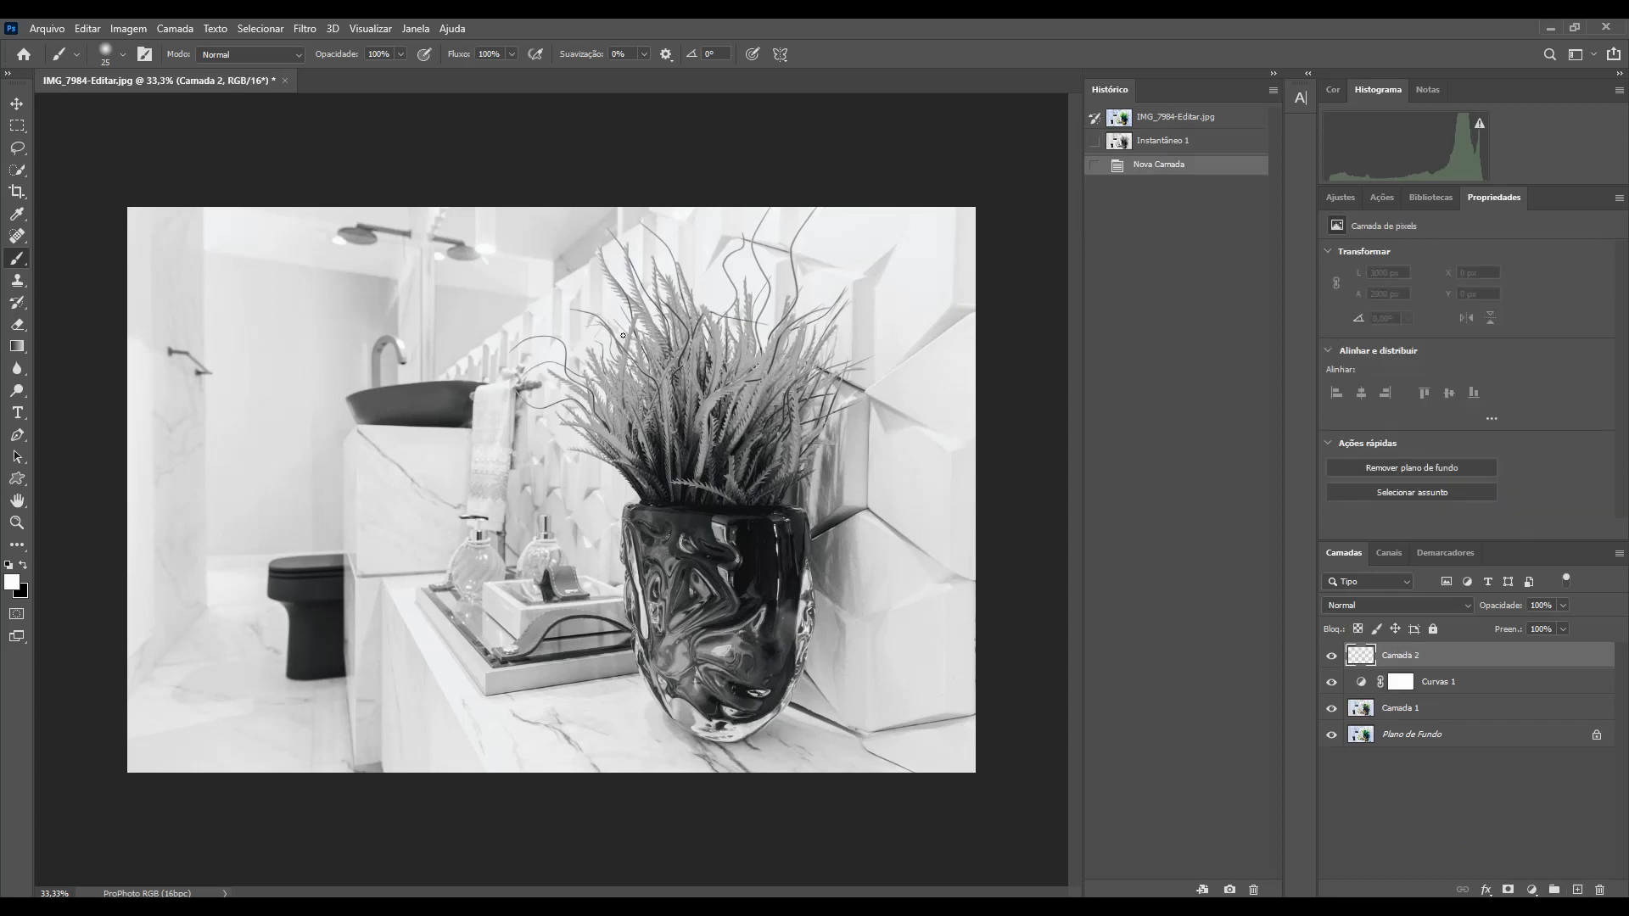
left_click(18, 304)
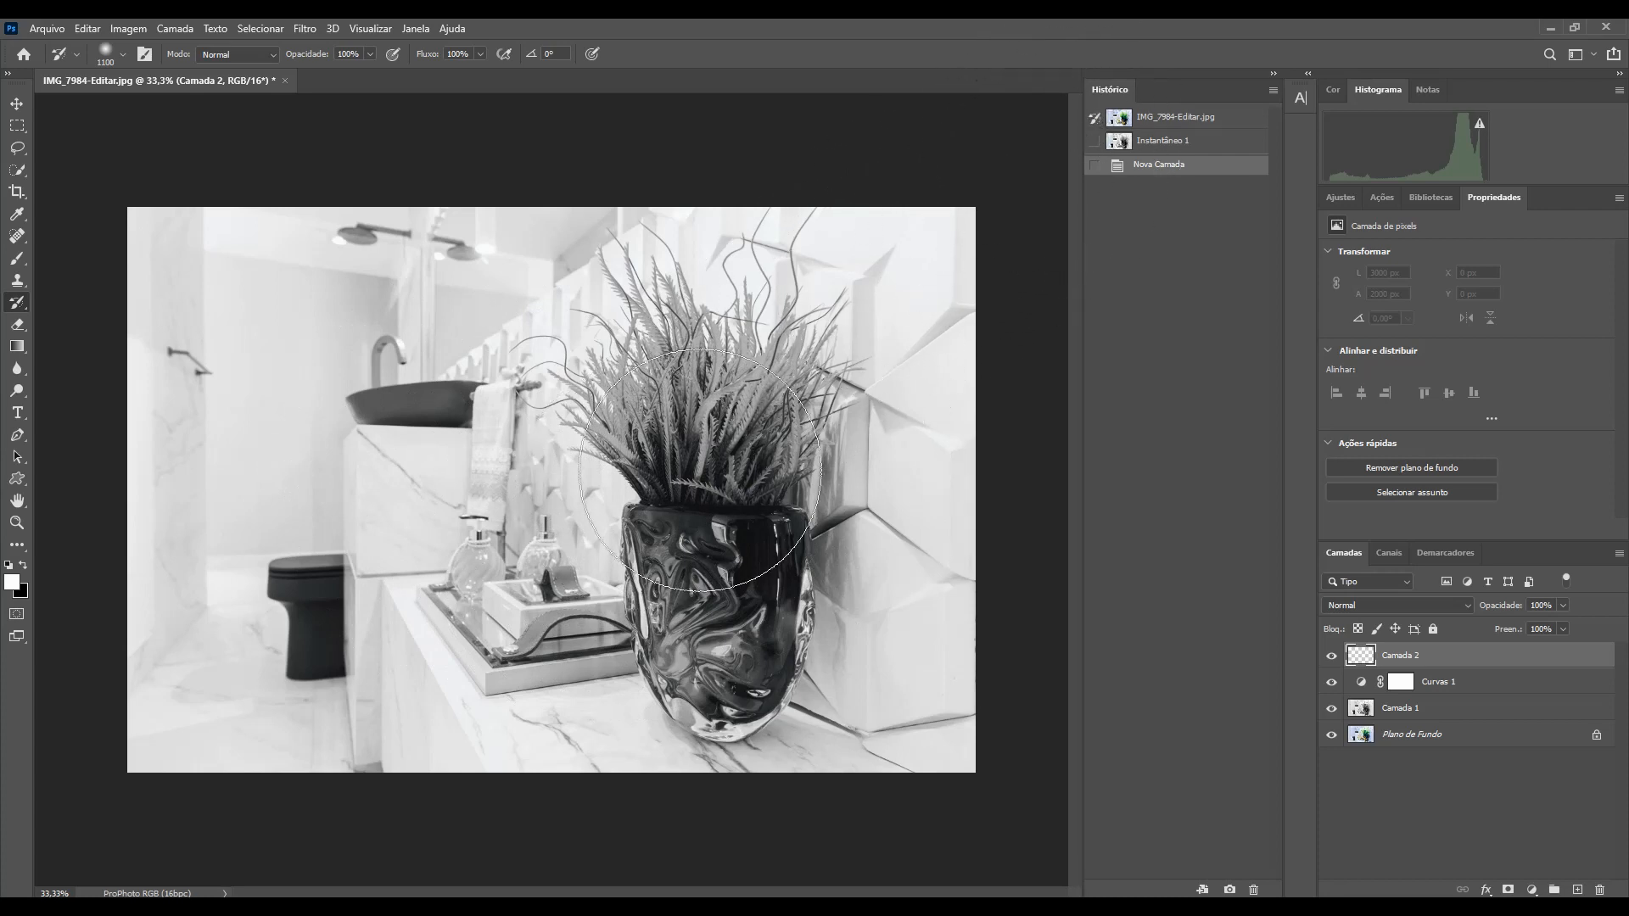
key("bracketleft")
key("bracketleft")
key("bracketleft")
key("bracketleft")
key("bracketleft")
key("bracketleft")
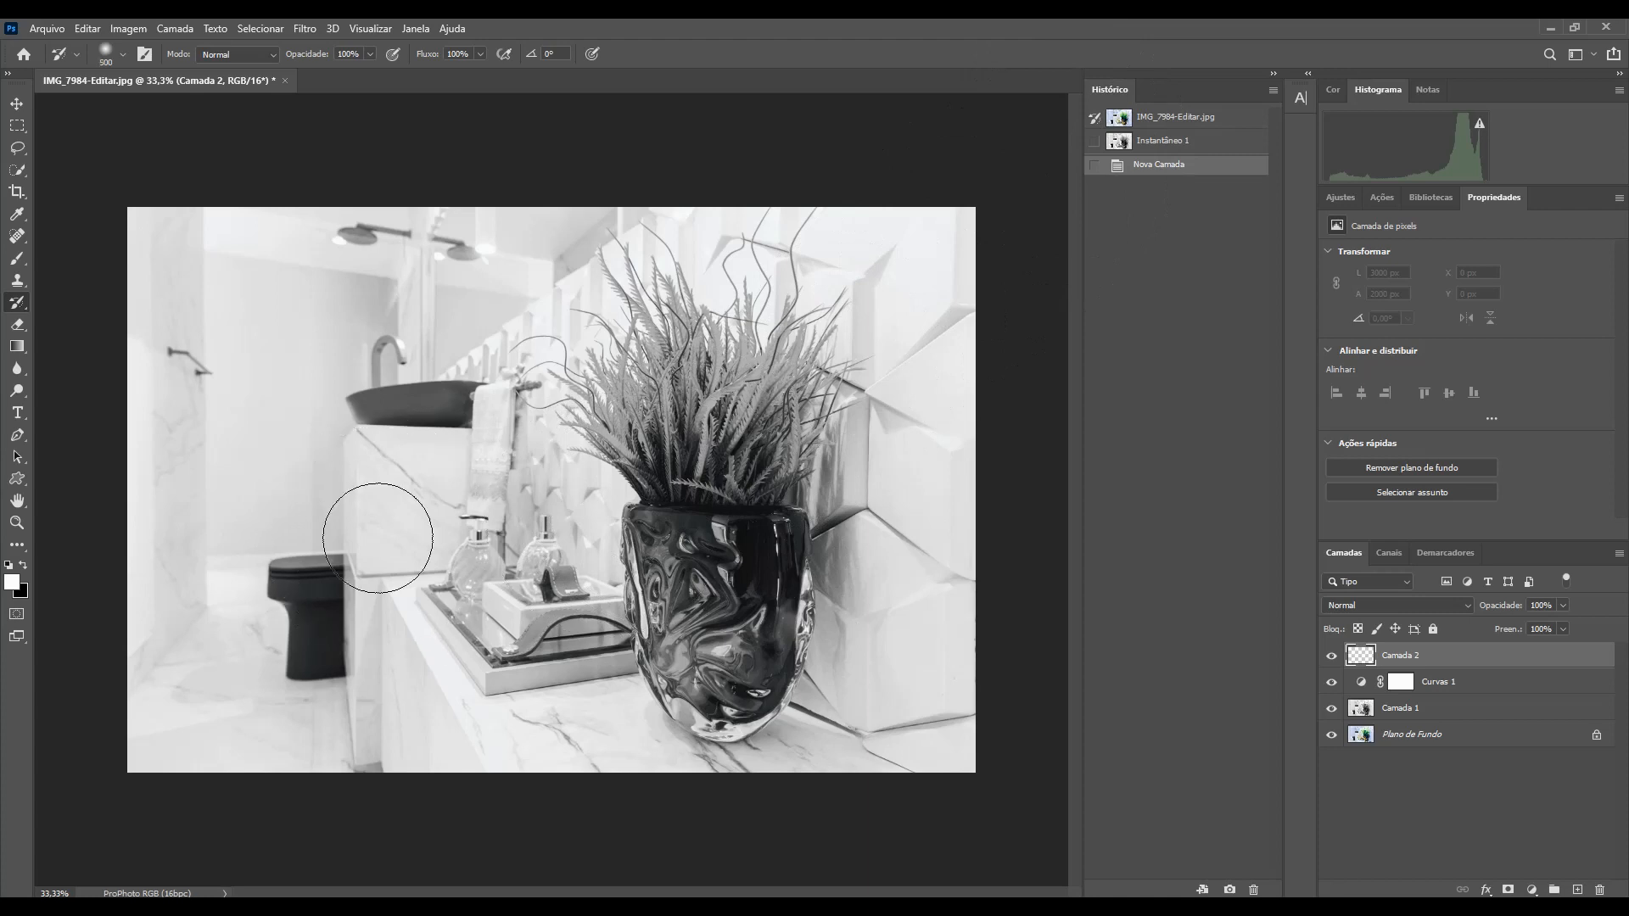
left_click(666, 481)
mouse_move(667, 482)
left_mouse_down()
mouse_move(734, 439)
mouse_move(738, 398)
mouse_move(693, 367)
mouse_move(645, 395)
mouse_move(606, 379)
mouse_move(597, 353)
mouse_move(649, 318)
mouse_move(651, 277)
mouse_move(668, 345)
mouse_move(728, 402)
mouse_move(759, 397)
mouse_move(785, 345)
mouse_move(740, 474)
mouse_move(750, 627)
mouse_move(734, 679)
mouse_move(706, 688)
mouse_move(660, 523)
mouse_move(695, 693)
mouse_move(757, 692)
mouse_move(784, 543)
left_mouse_up()
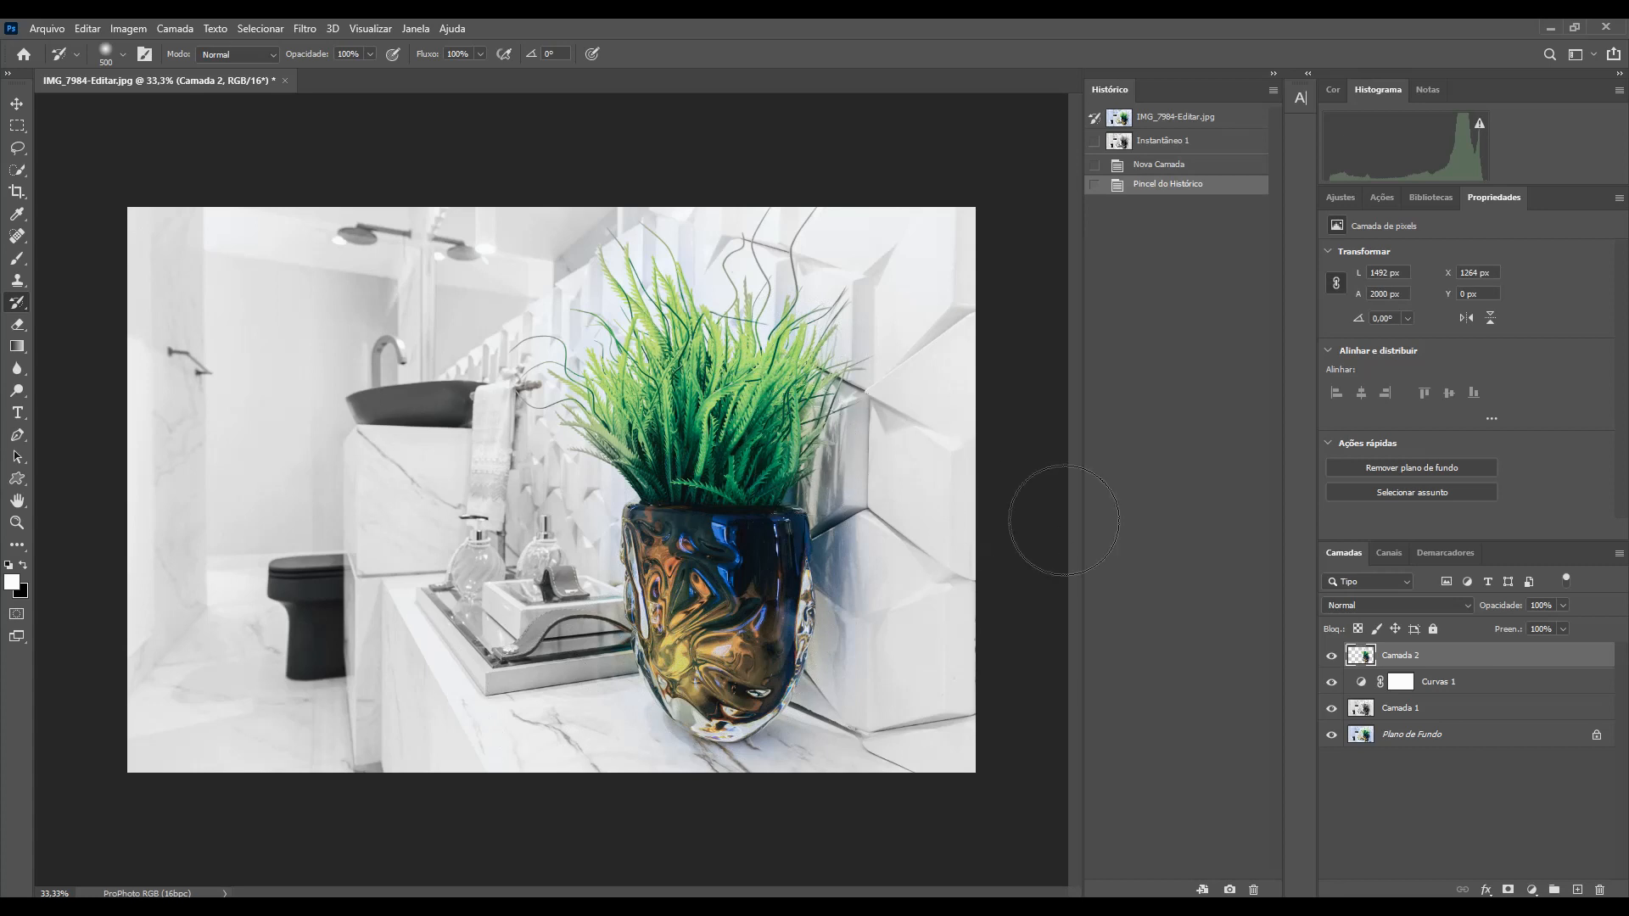